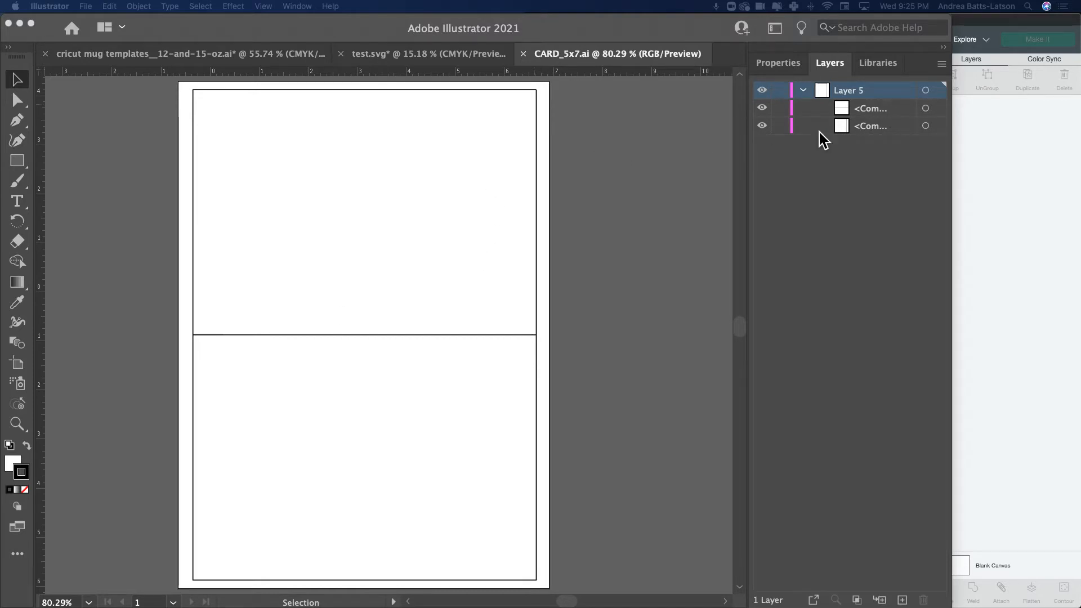
# Toggle the visibility of each of the two compound paths in Layer 5 to check what each one contains
pyautogui.click(764, 108)
pyautogui.click(764, 109)
pyautogui.click(764, 108)
pyautogui.click(763, 108)
pyautogui.click(763, 109)
pyautogui.click(762, 126)
pyautogui.click(762, 125)
pyautogui.click(762, 126)
pyautogui.click(761, 126)
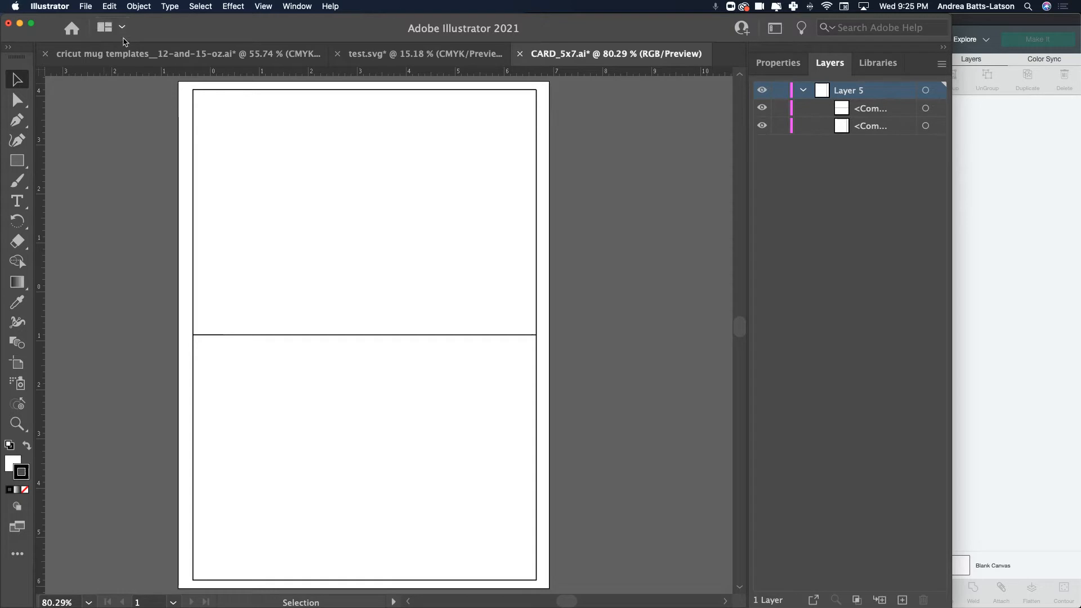
# Export the card as CARD_5x7.svg to Downloads in SVG format using artboards, with Internal CSS styling and 2 decimals
pyautogui.click(86, 6)
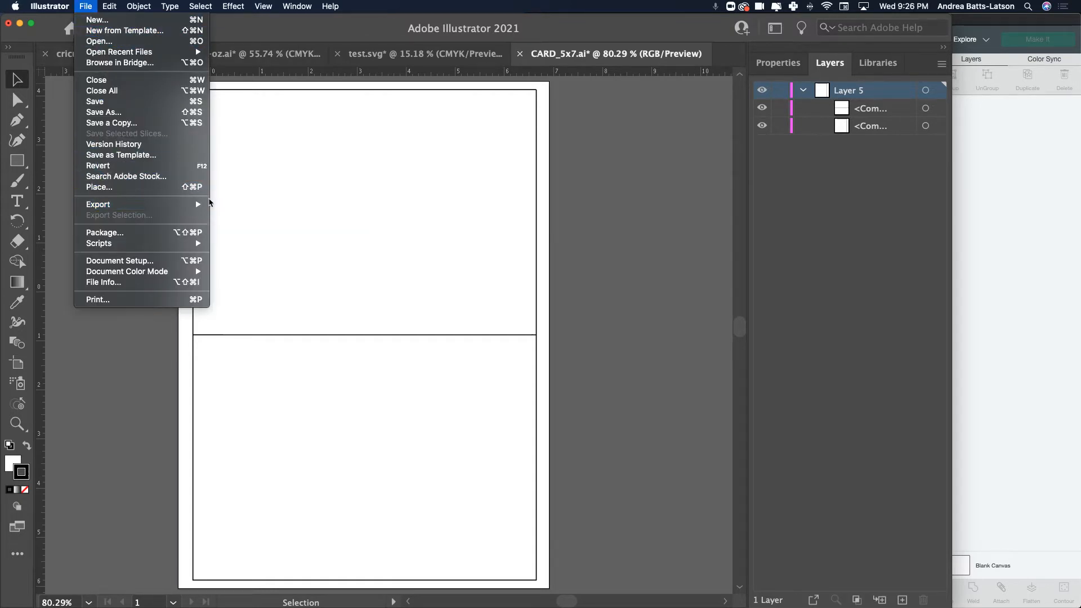
pyautogui.moveTo(206, 204)
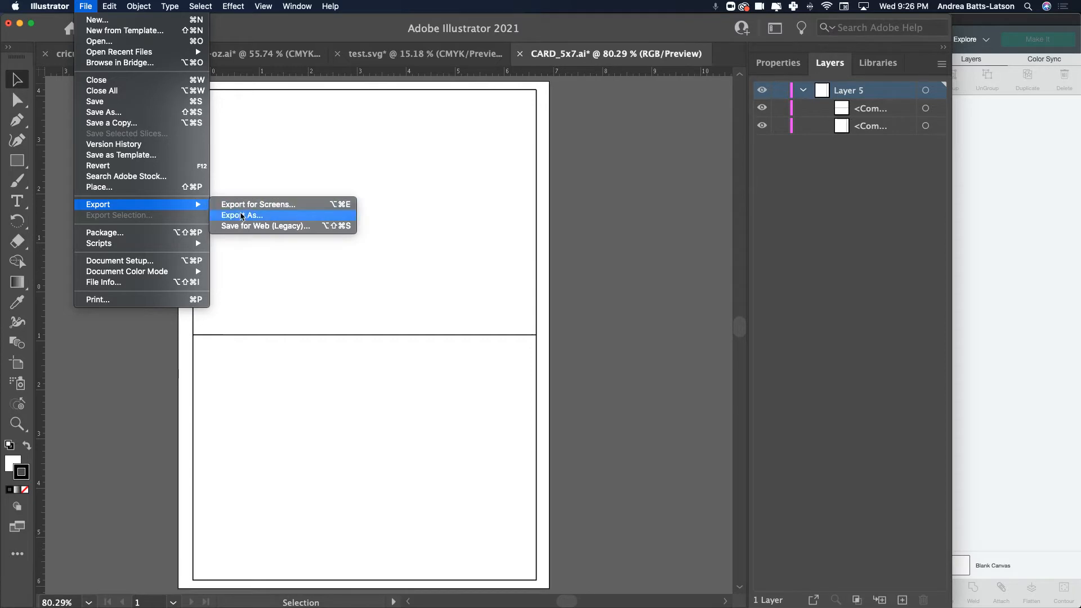
pyautogui.click(242, 216)
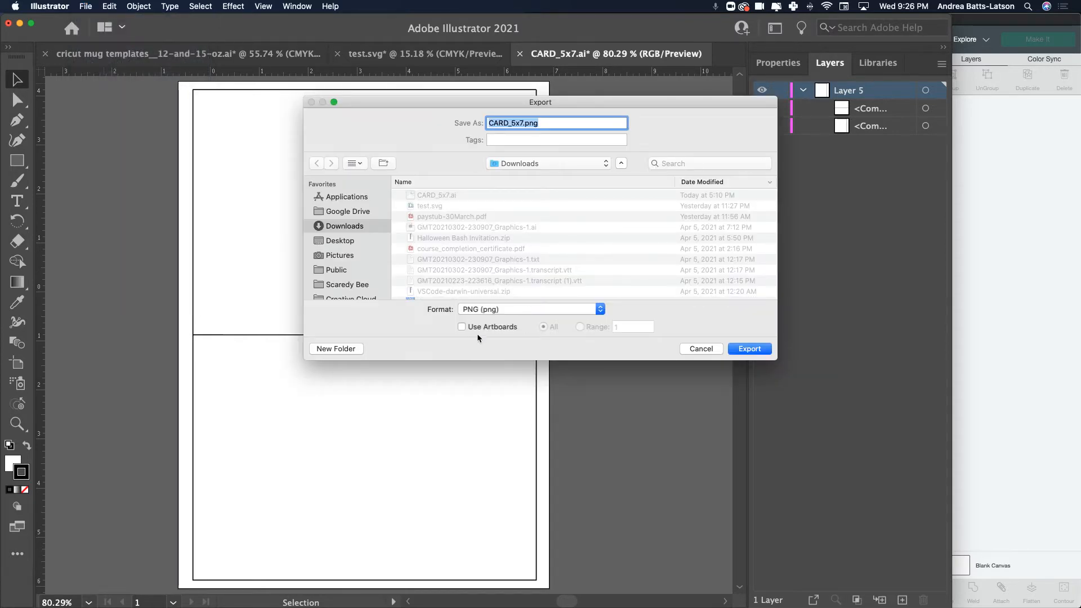
pyautogui.click(480, 311)
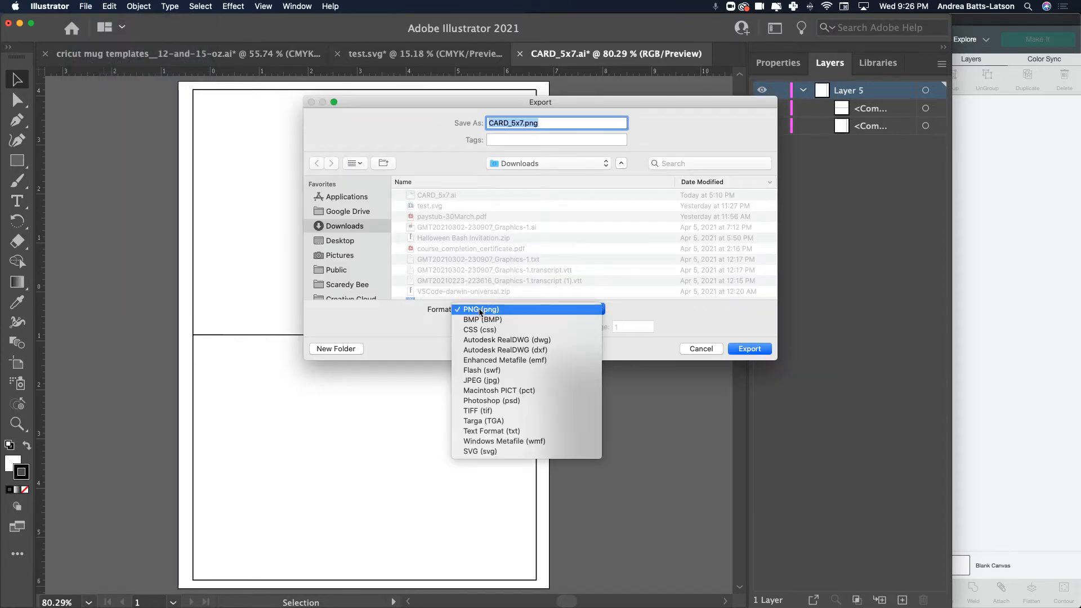
pyautogui.click(484, 452)
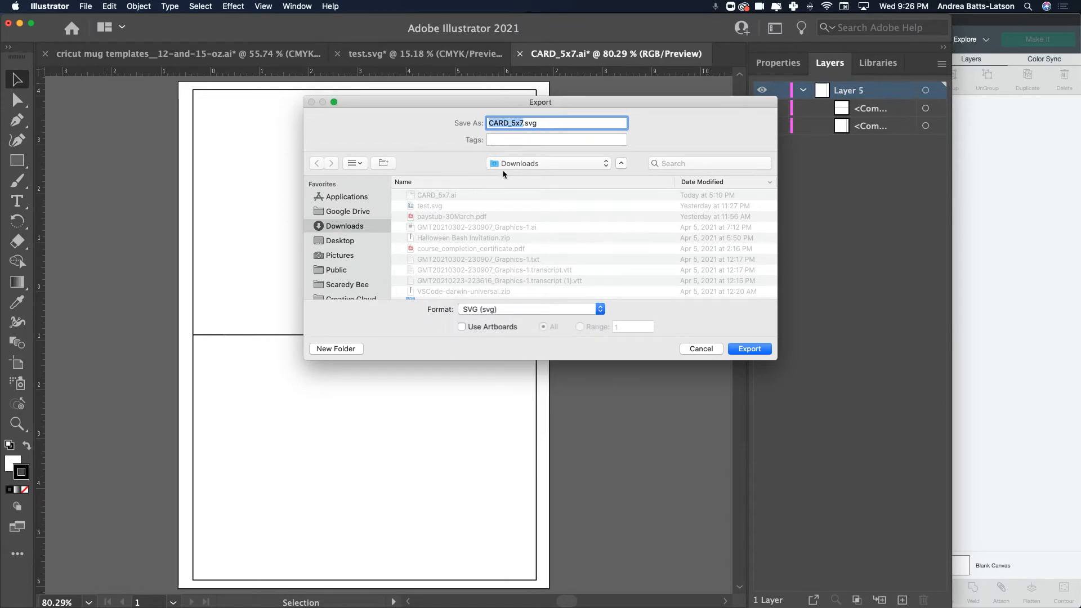
pyautogui.click(461, 328)
pyautogui.click(746, 350)
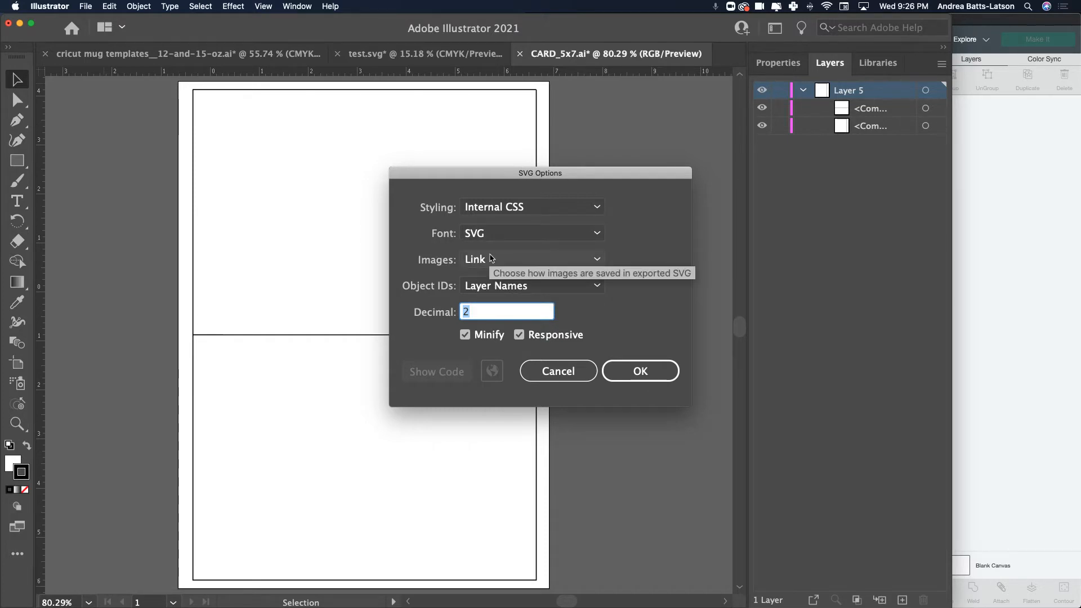
pyautogui.click(654, 382)
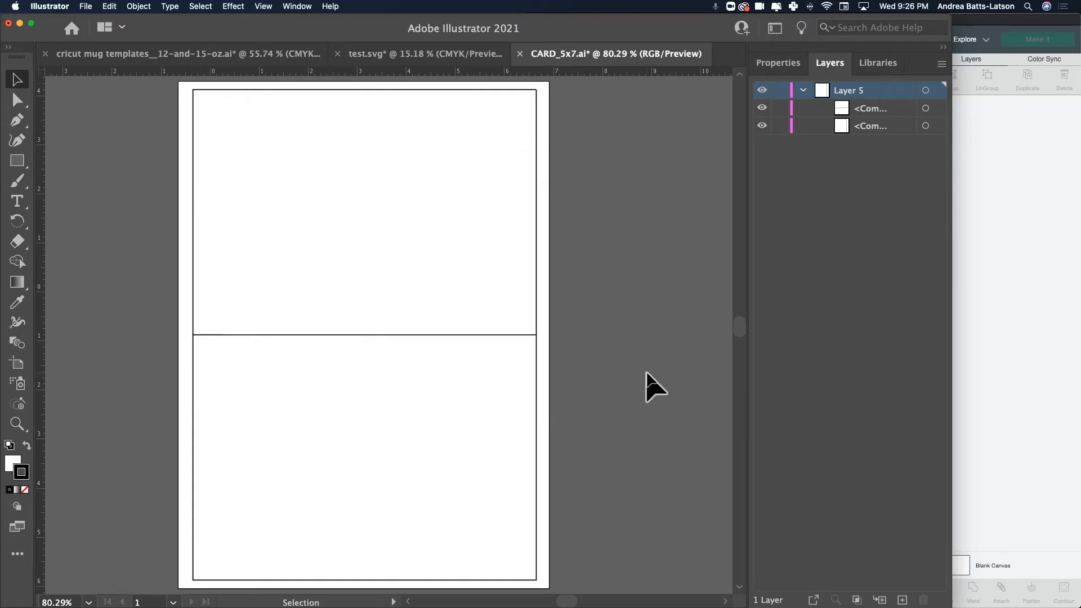
# Switch to Cricut Design Space and delete the existing CARD_5x7-01 image from the recent uploads
pyautogui.click(989, 269)
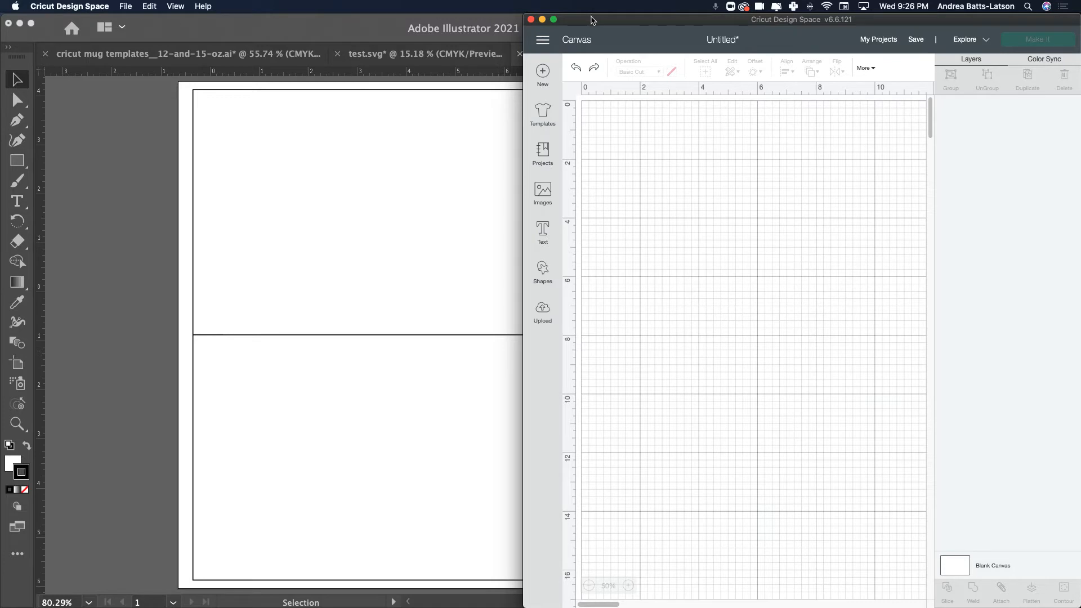
pyautogui.click(544, 310)
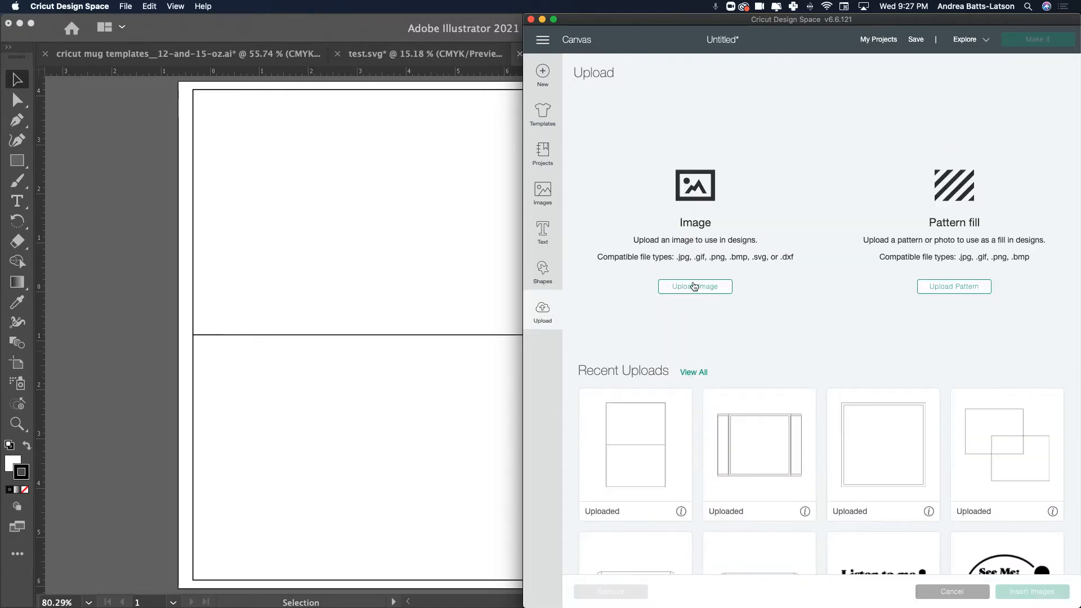
pyautogui.click(681, 512)
pyautogui.click(653, 459)
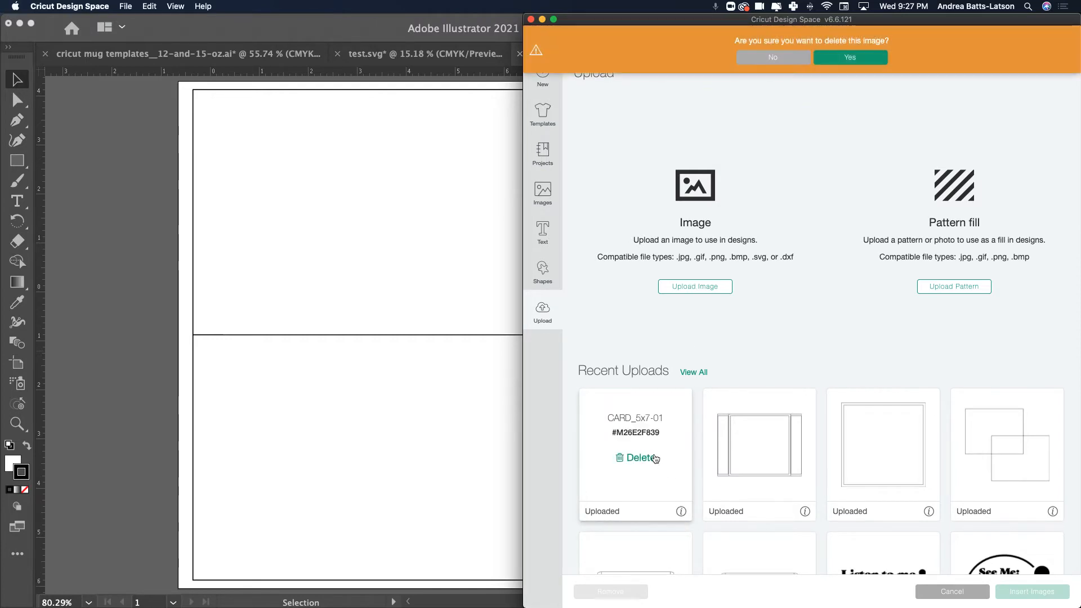
pyautogui.click(844, 56)
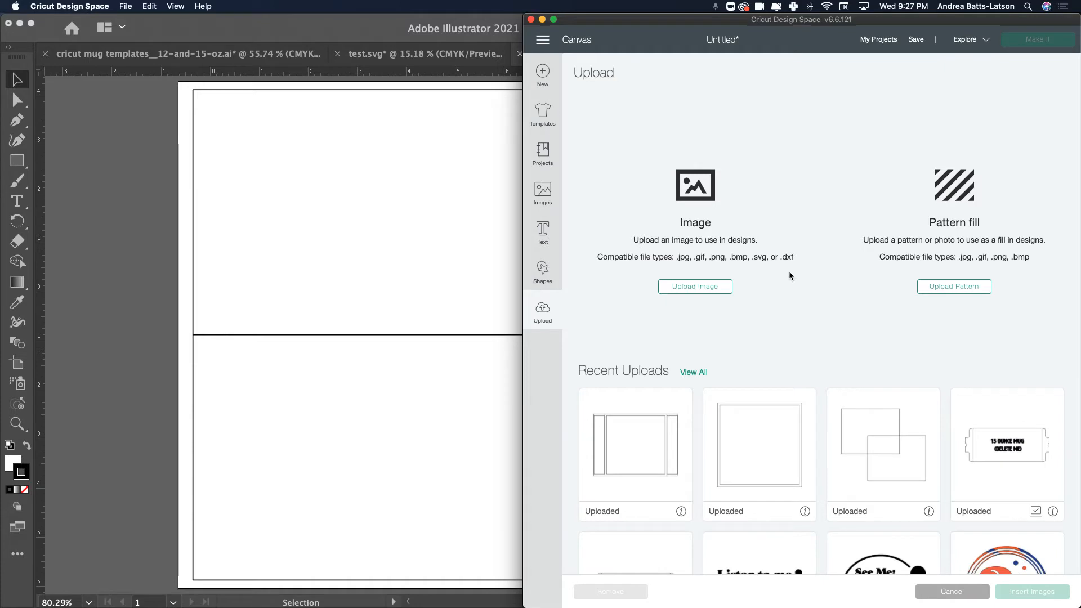
# Upload CARD_5x7-01.svg from the Downloads folder and insert the uploaded card image onto the canvas
pyautogui.click(696, 287)
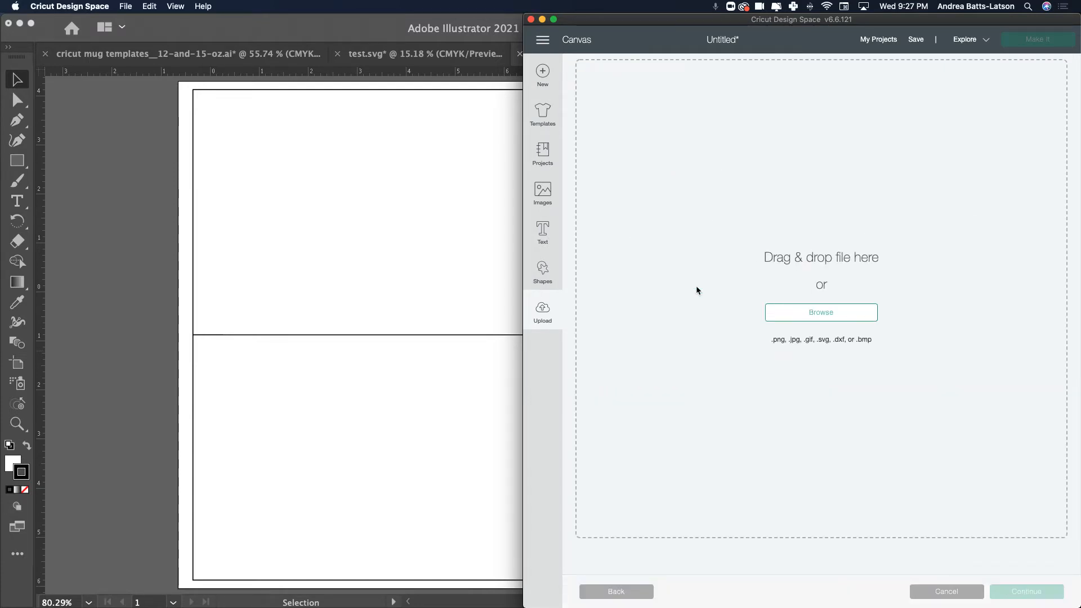
pyautogui.click(810, 312)
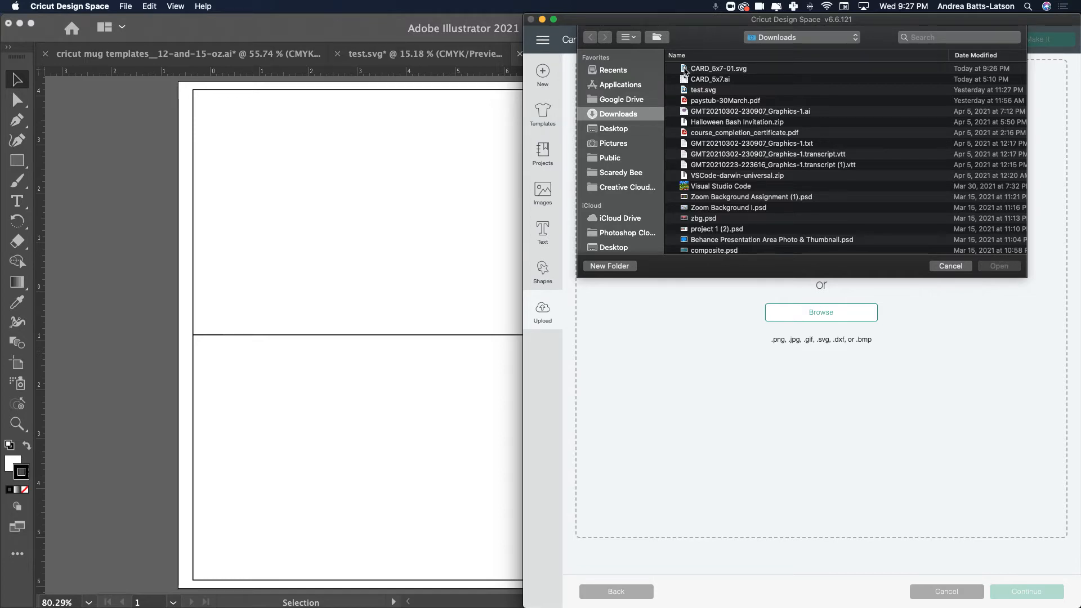
pyautogui.click(698, 72)
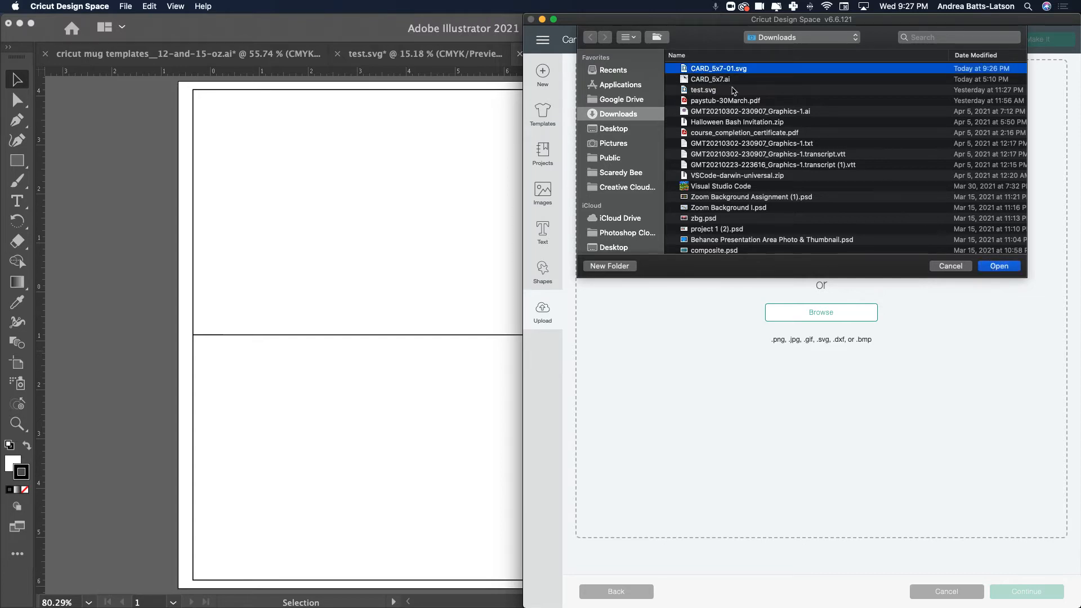
pyautogui.click(999, 268)
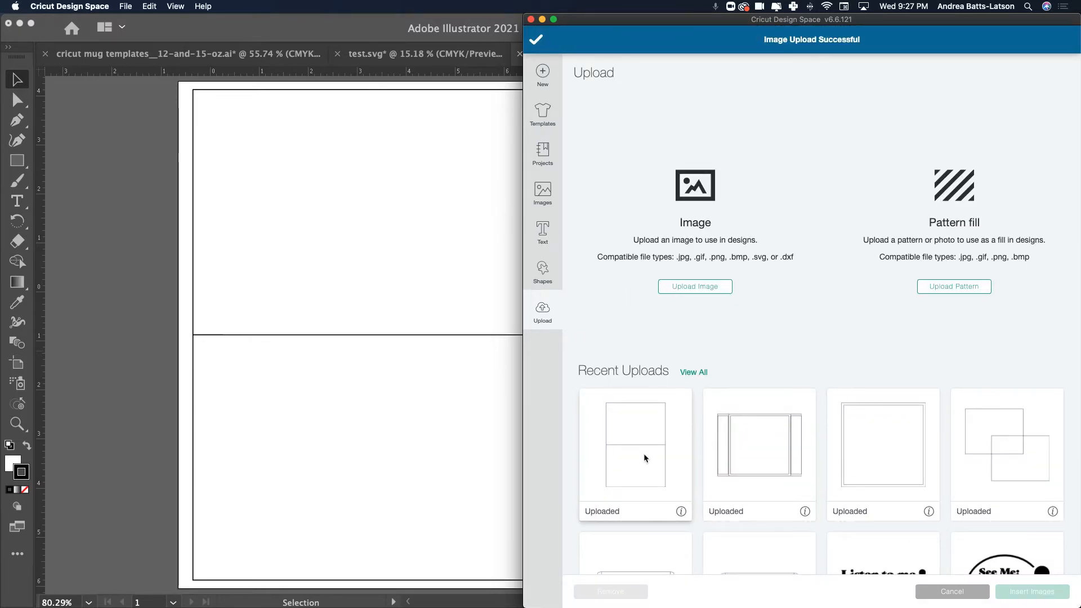
pyautogui.click(643, 431)
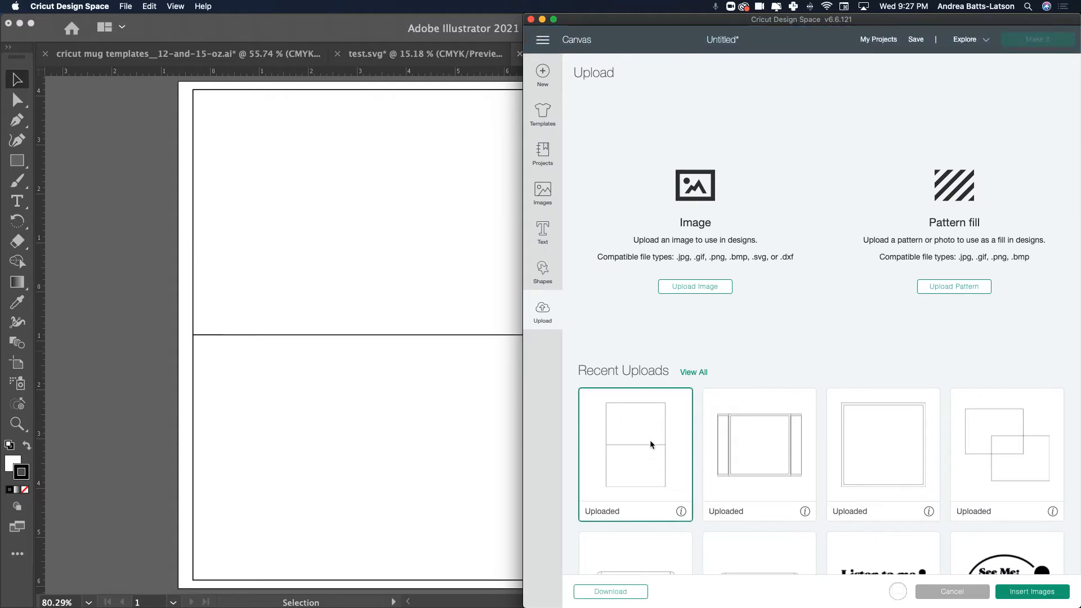
pyautogui.click(1032, 598)
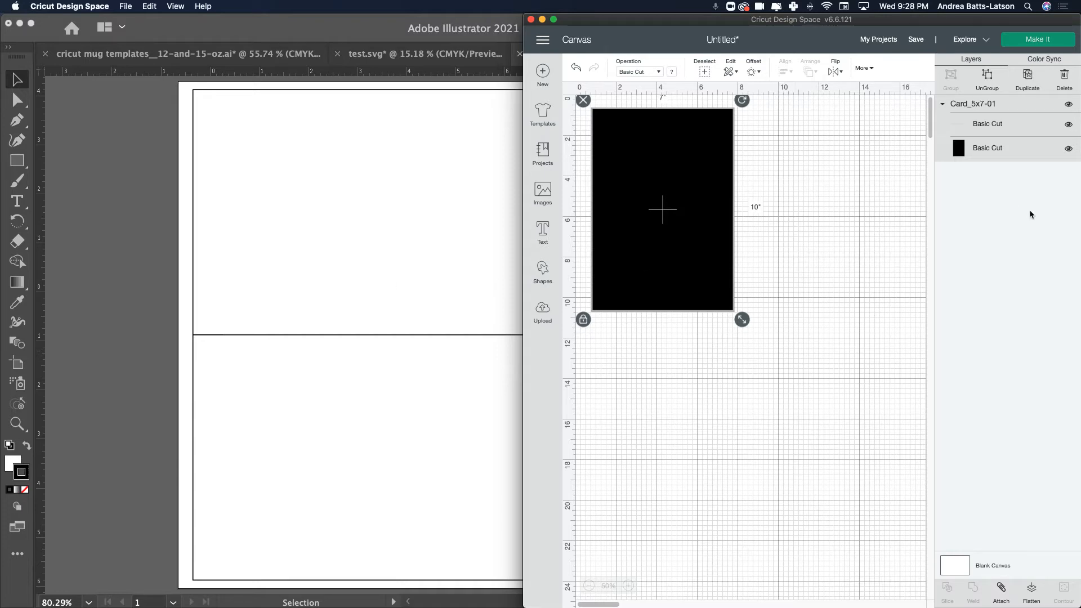
# Insert the uploaded 15 ounce mug template and move it to an empty area below the card
pyautogui.click(542, 313)
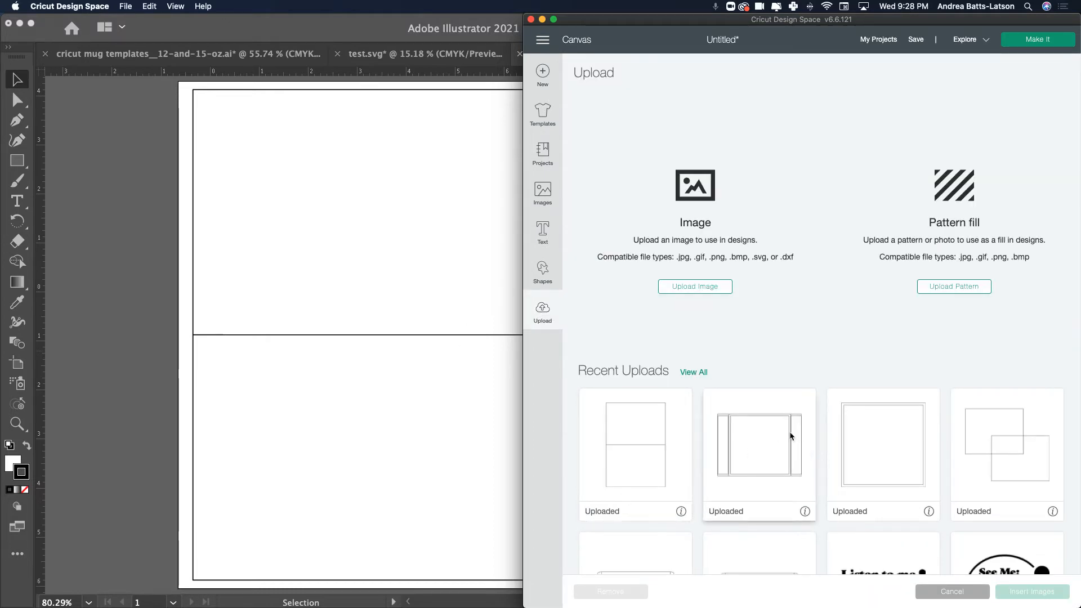
pyautogui.scroll(-3, 792, 461)
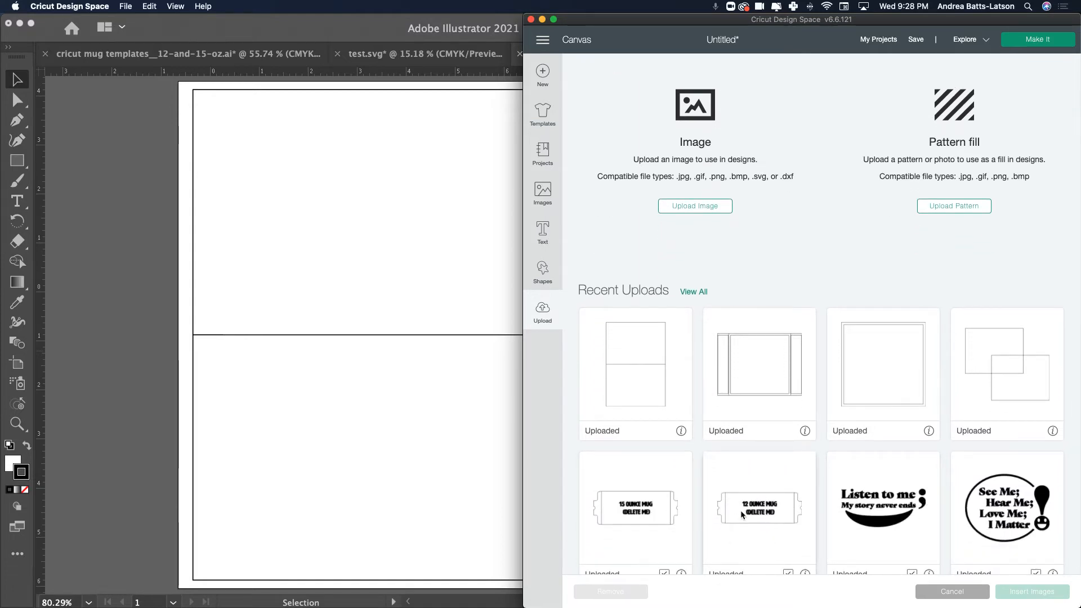
pyautogui.scroll(-3, 743, 511)
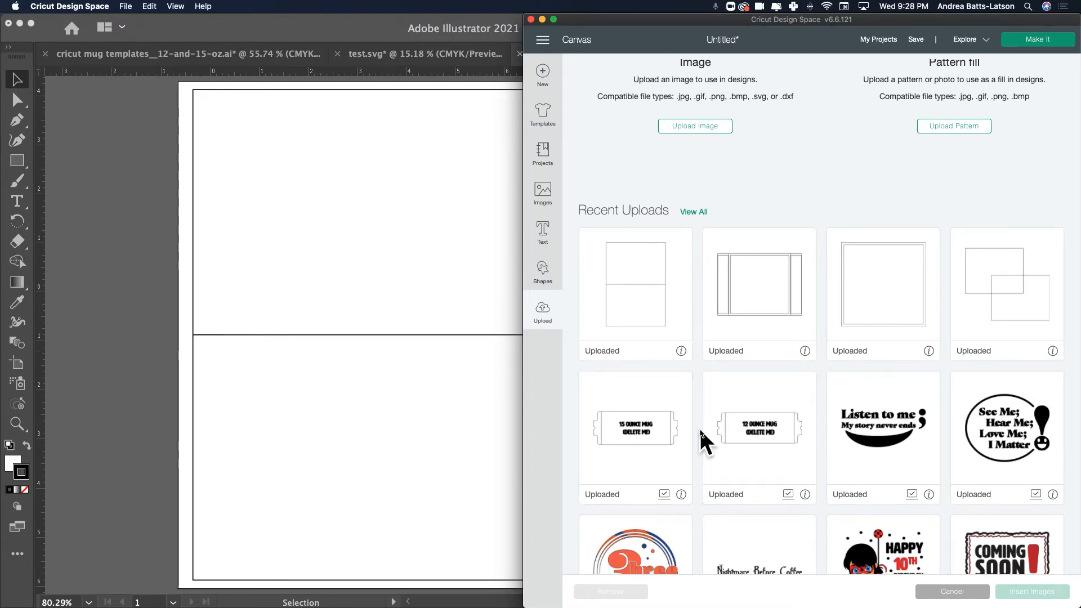
pyautogui.scroll(3, 735, 468)
pyautogui.scroll(-1, 735, 475)
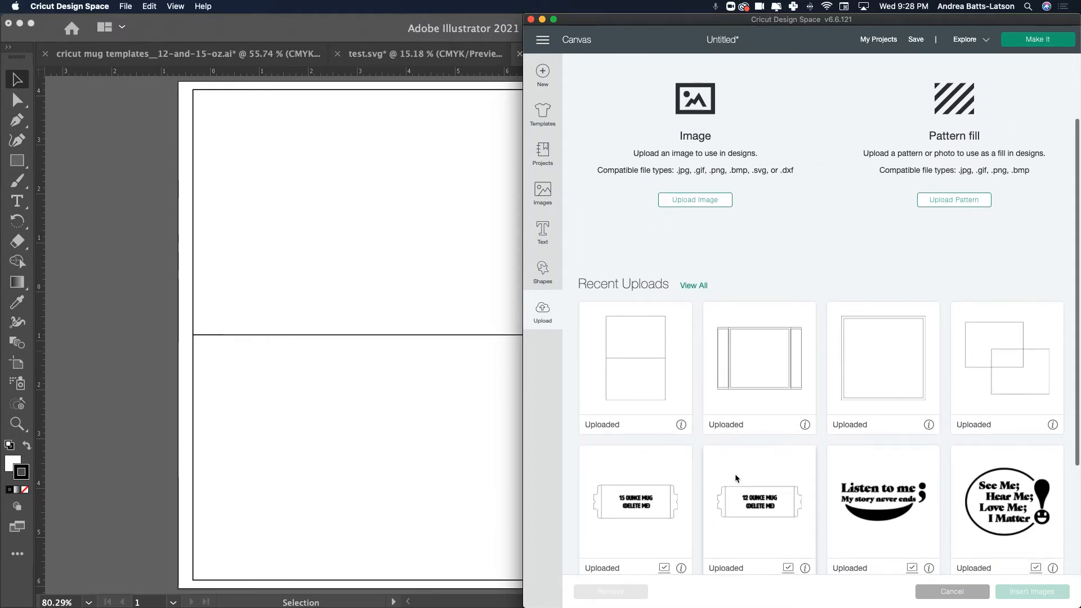
pyautogui.click(642, 505)
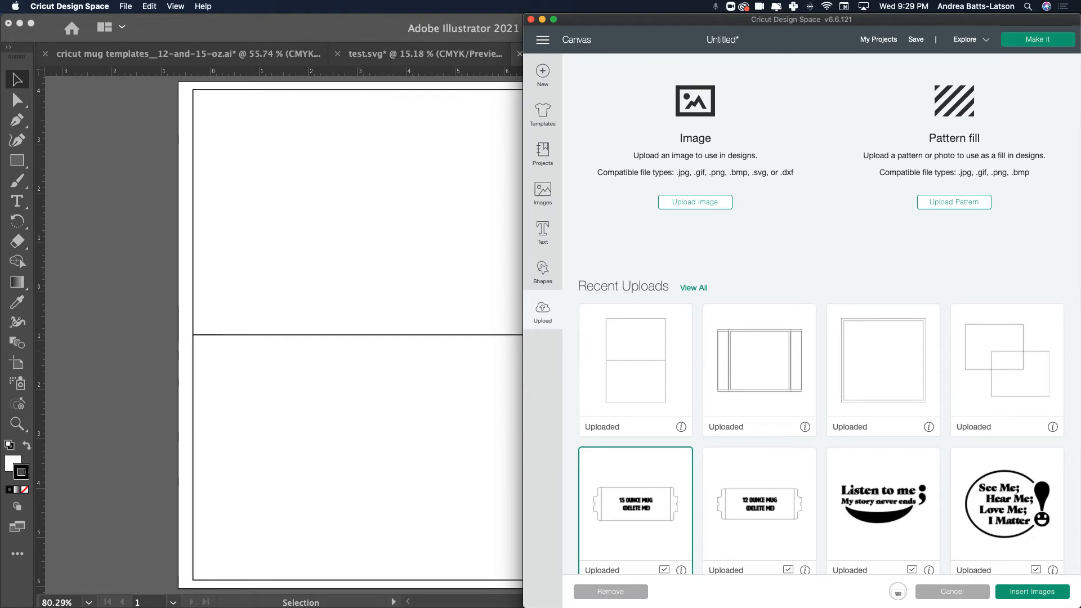
pyautogui.click(1037, 592)
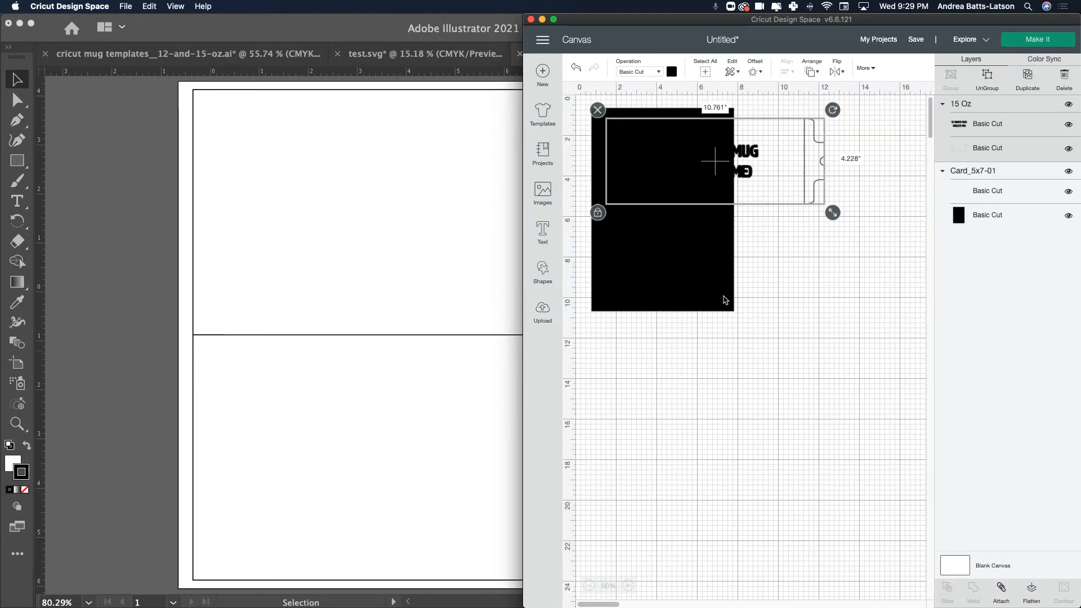
pyautogui.moveTo(774, 121); pyautogui.dragTo(844, 366)
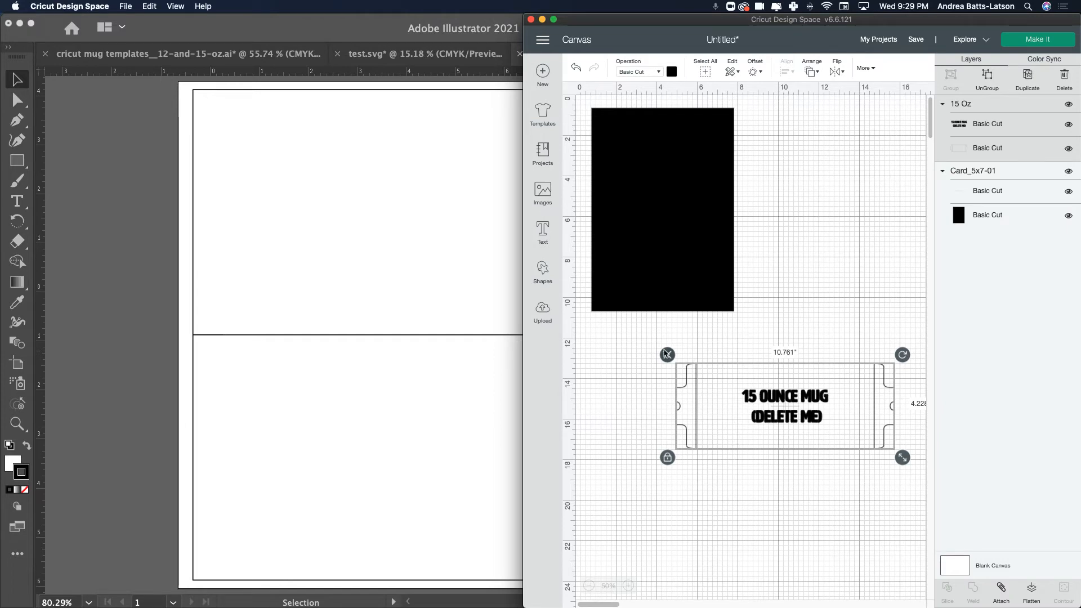
# Remove the 15 ounce mug template and the black card shape from the canvas
pyautogui.click(668, 355)
pyautogui.click(645, 115)
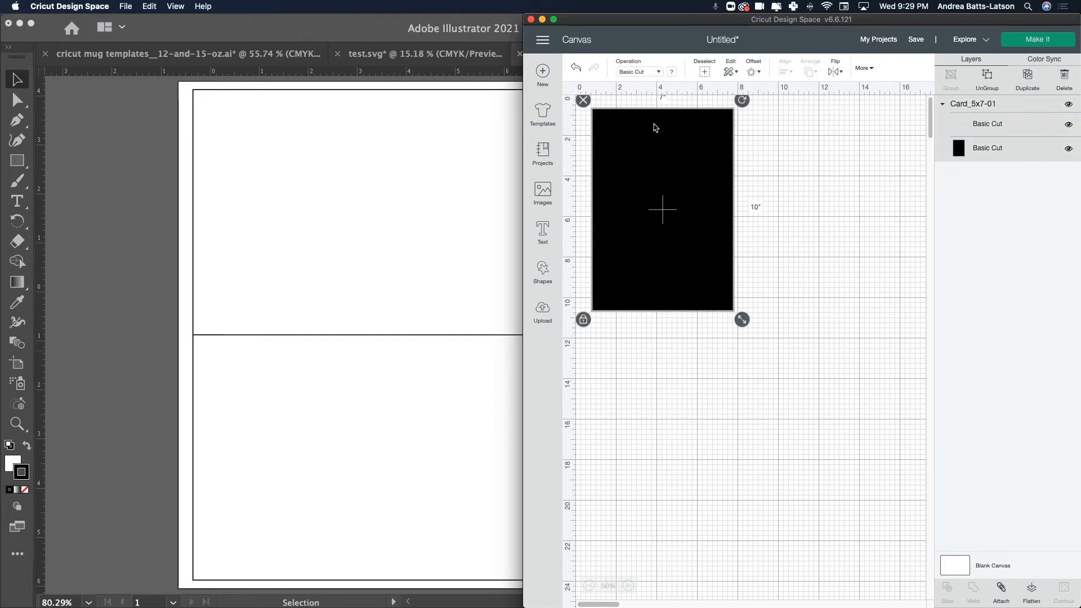
pyautogui.click(580, 100)
# Delete the CARD_5x7-01 image from the recent uploads
pyautogui.click(542, 312)
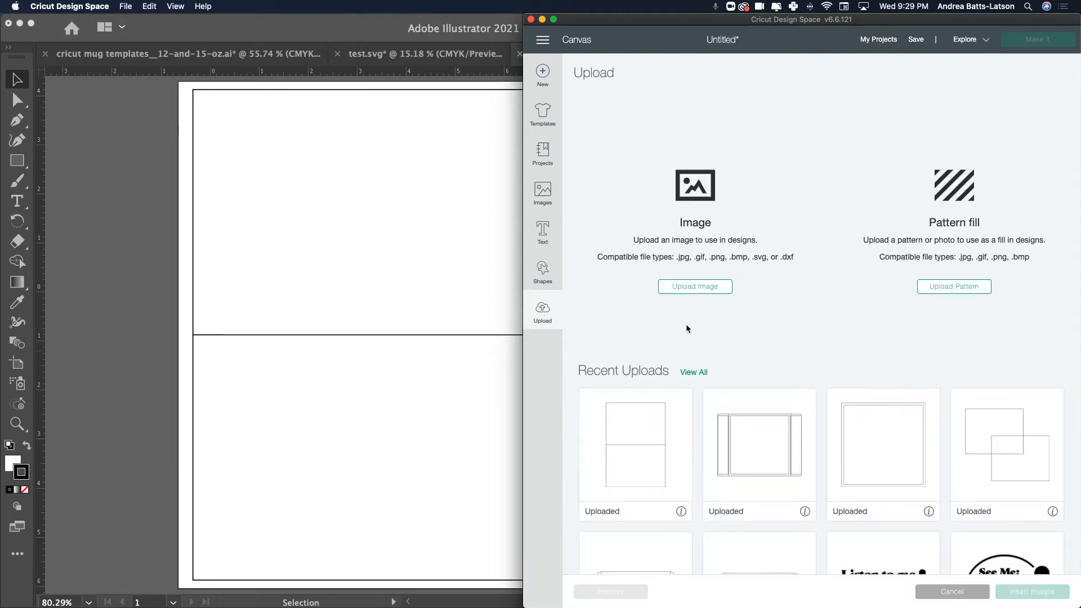
pyautogui.click(681, 511)
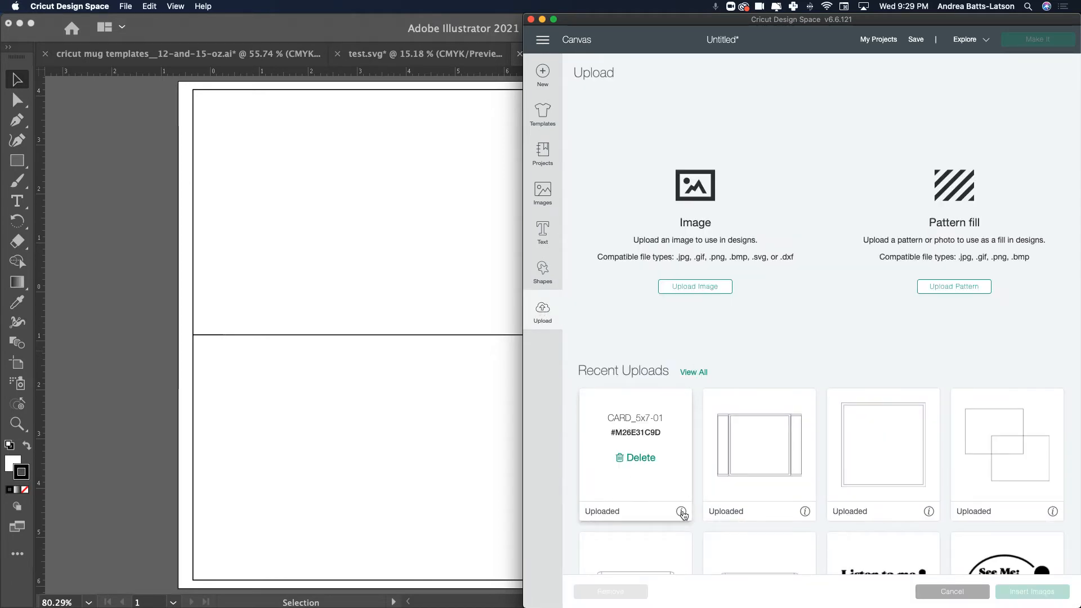
pyautogui.click(645, 459)
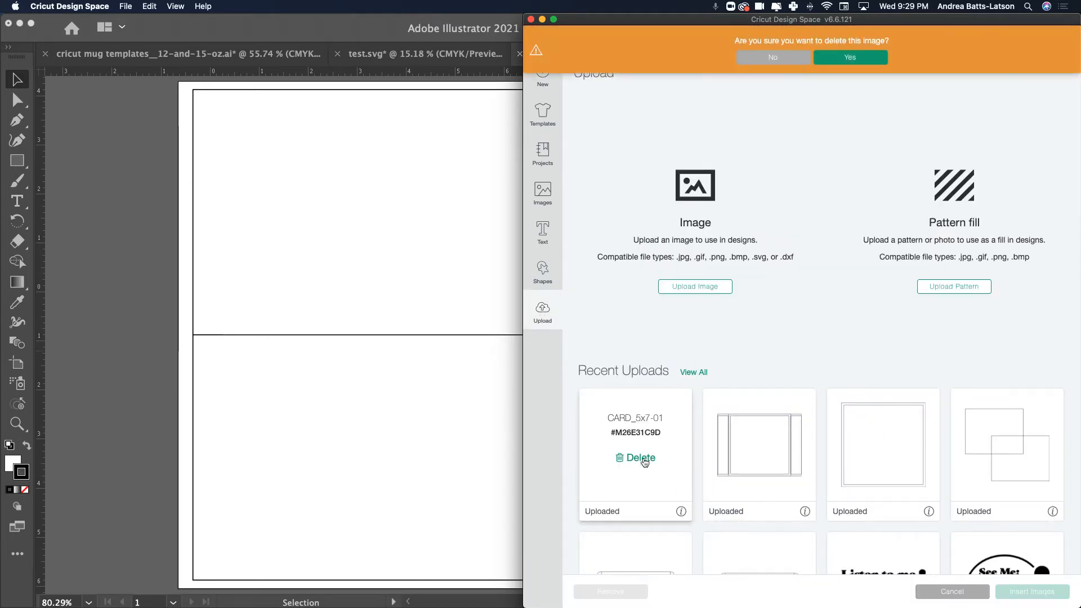
pyautogui.click(832, 55)
pyautogui.click(427, 217)
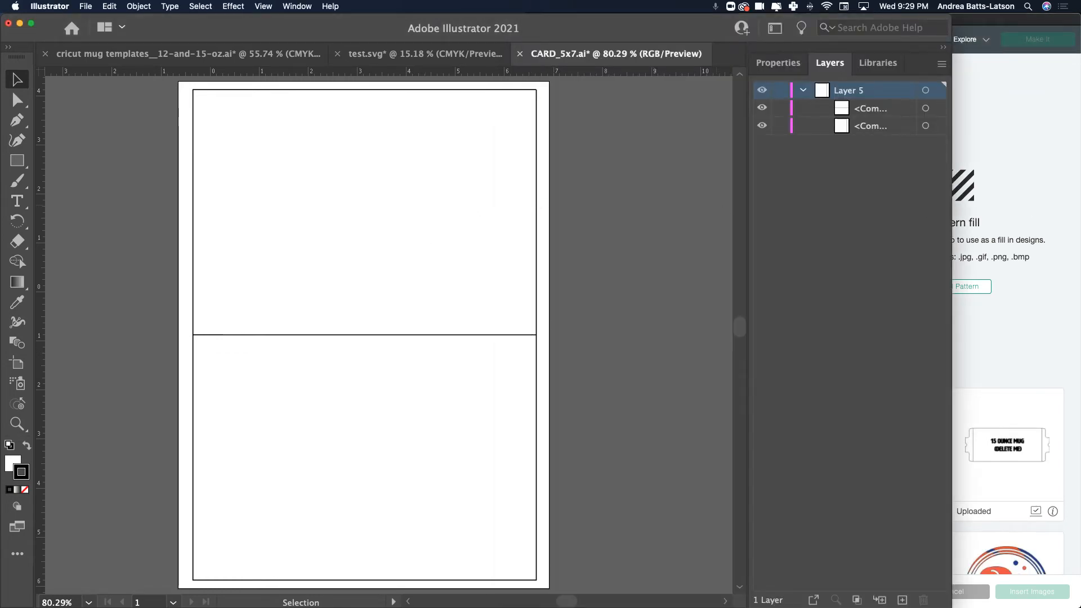
pyautogui.click(1059, 209)
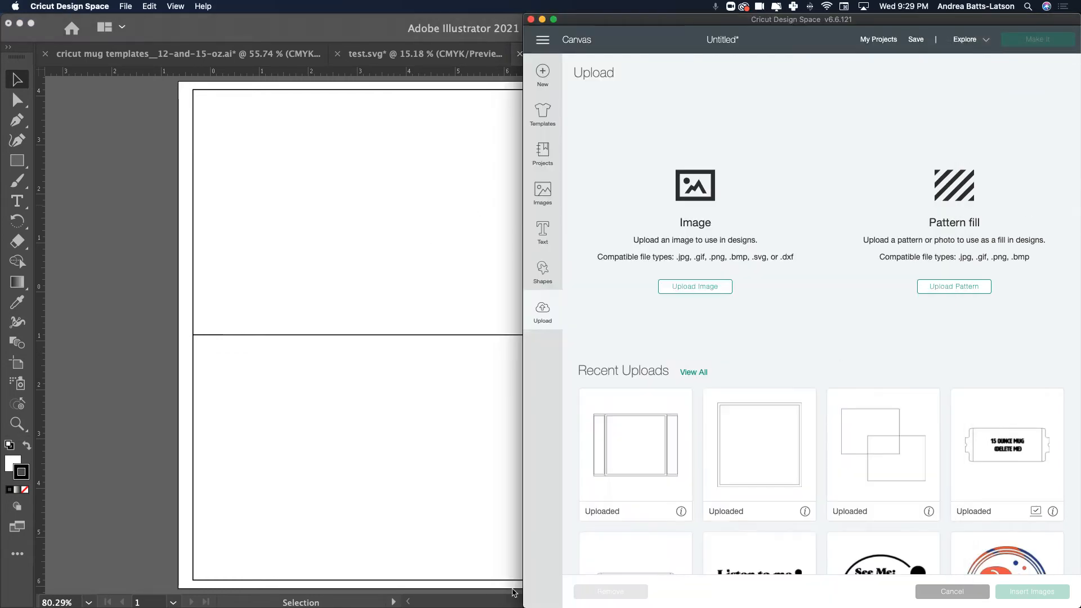
pyautogui.click(543, 308)
pyautogui.click(544, 307)
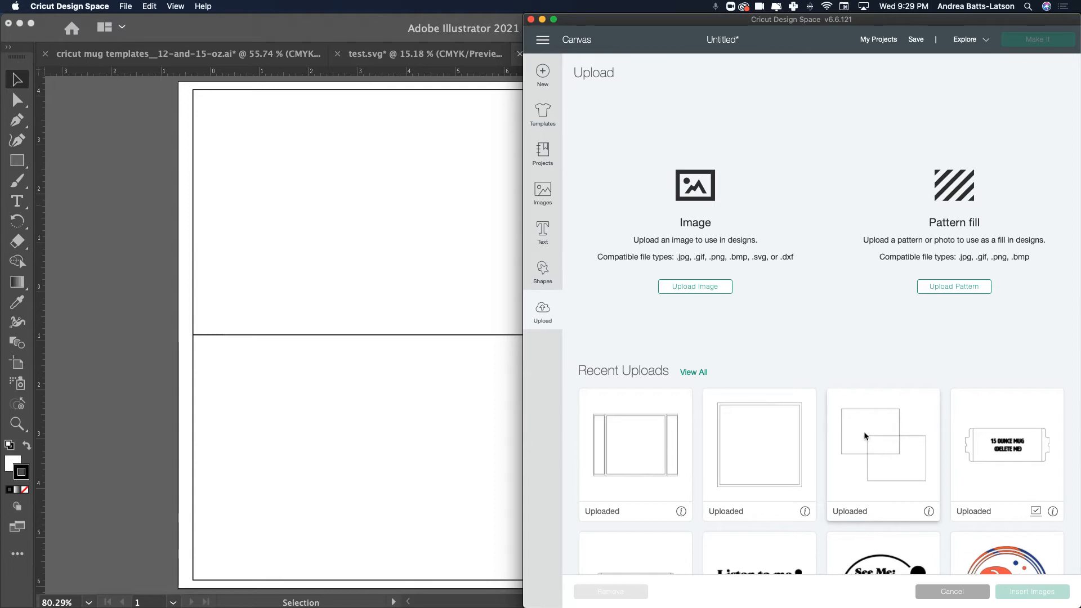
# Insert the uploaded image of two overlapping rectangles and reposition it on the canvas
pyautogui.click(890, 464)
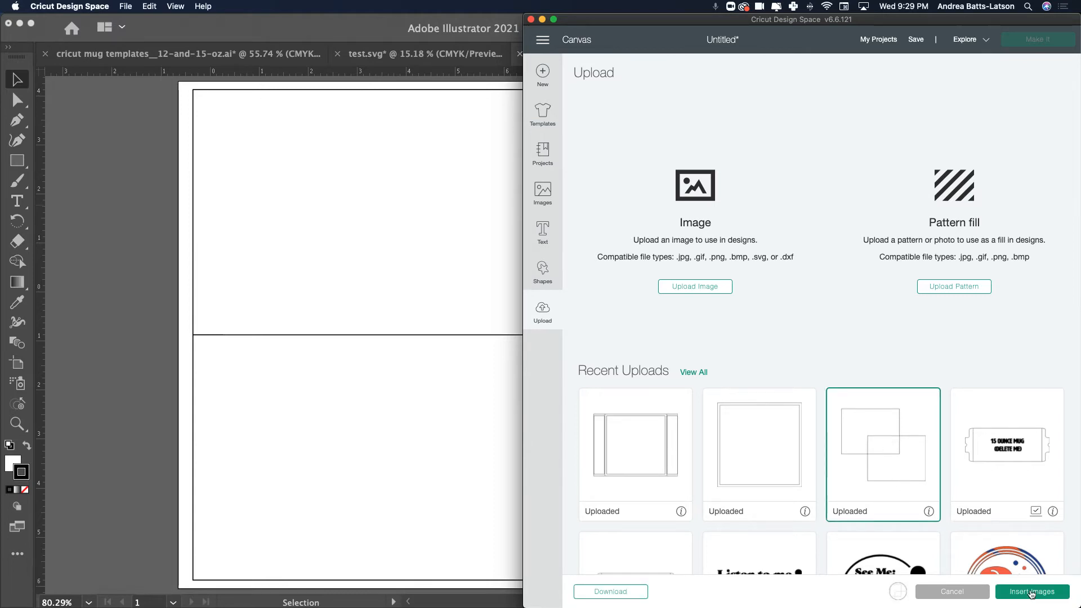
pyautogui.click(1032, 592)
pyautogui.moveTo(742, 323); pyautogui.dragTo(732, 272)
pyautogui.moveTo(714, 200); pyautogui.dragTo(502, 244)
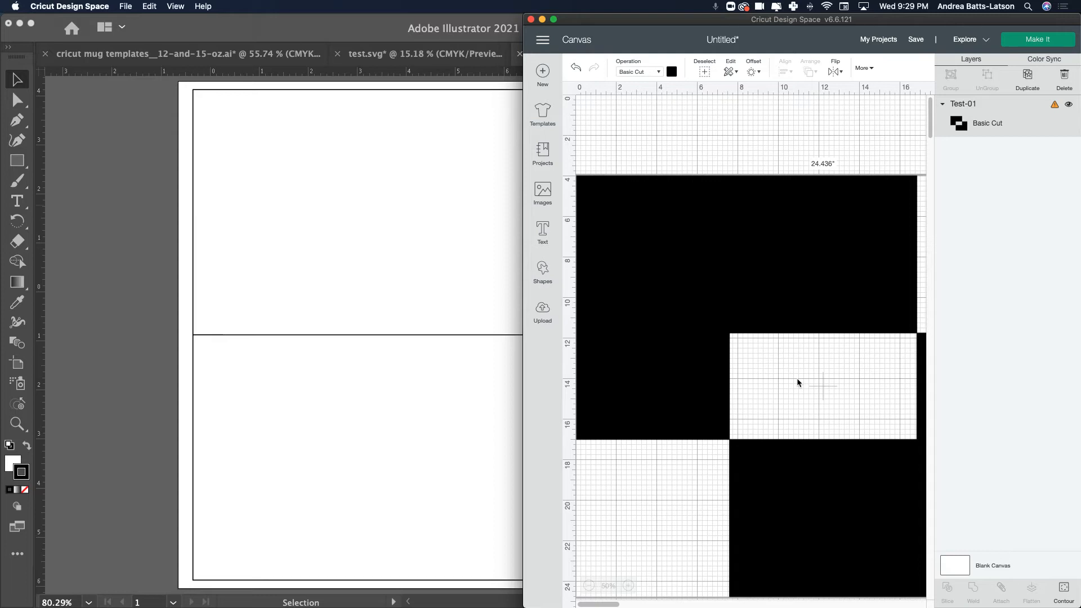
pyautogui.moveTo(728, 358); pyautogui.dragTo(816, 383)
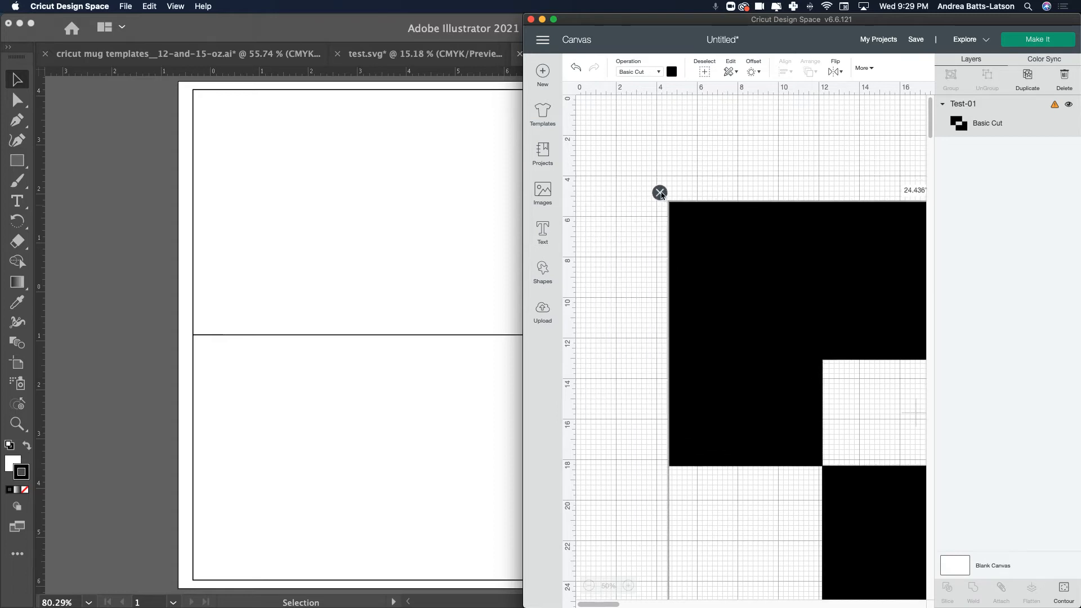
# Remove the overlapping rectangles image from the canvas and switch to the card document in Illustrator
pyautogui.click(659, 193)
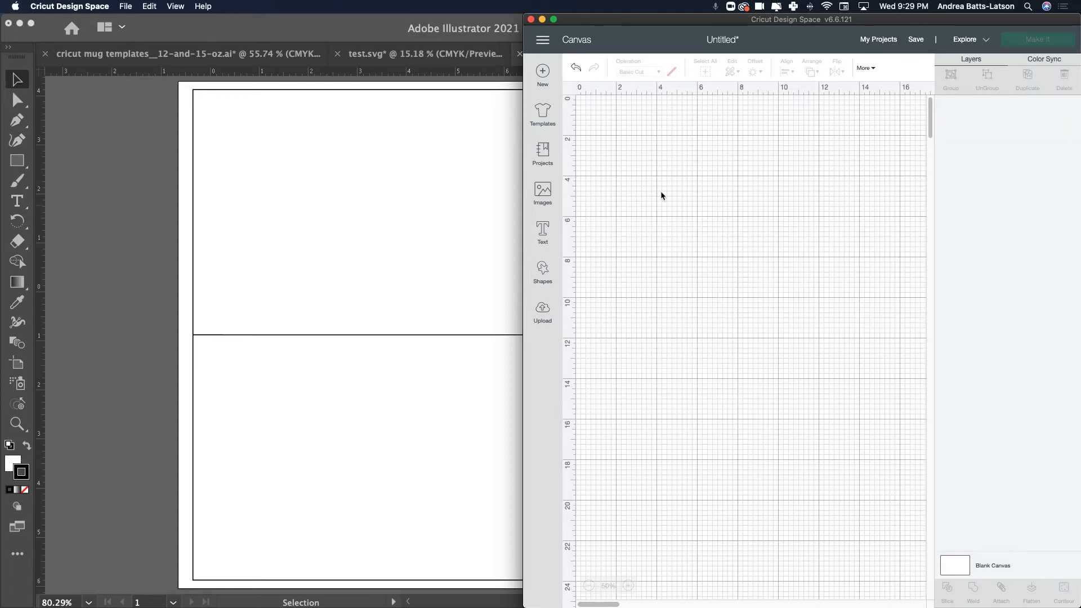
pyautogui.click(402, 307)
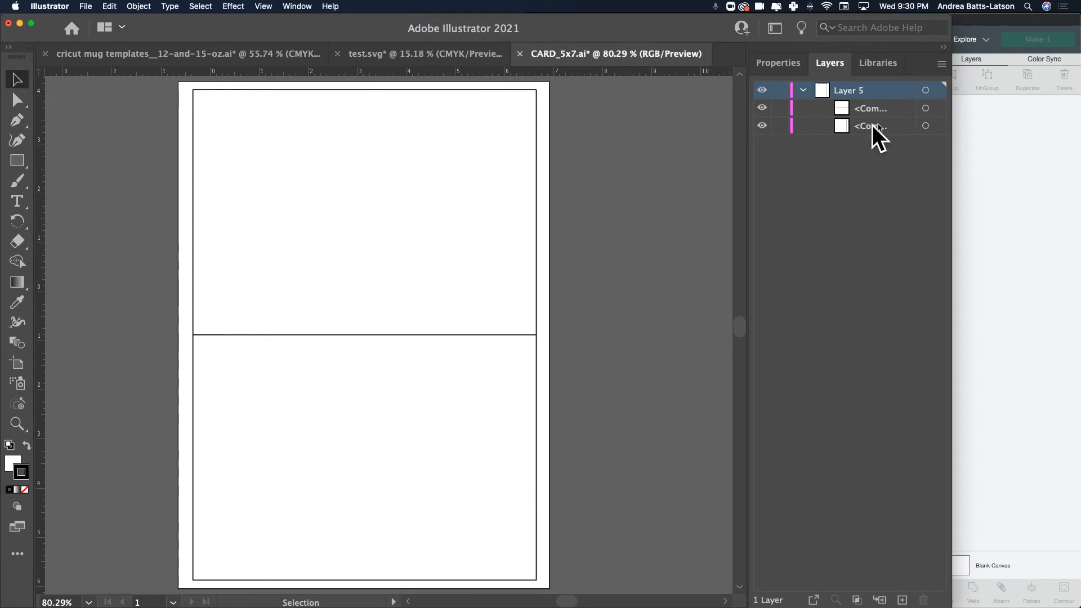
# Combine the card's two compound paths, the outline and the fold line, into a single compound path
pyautogui.moveTo(158, 217); pyautogui.dragTo(594, 396)
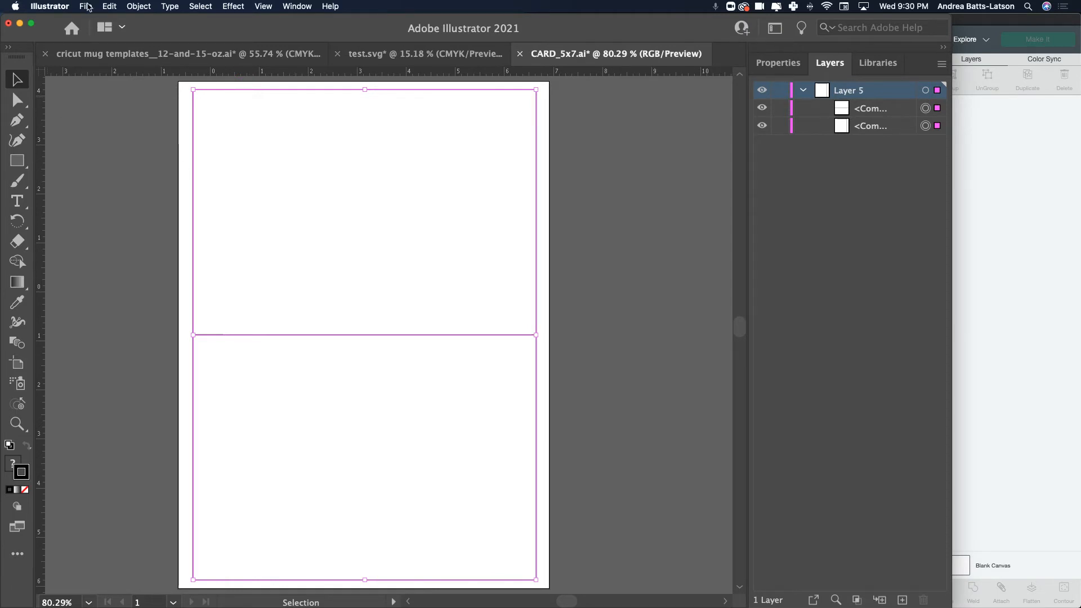
pyautogui.click(136, 7)
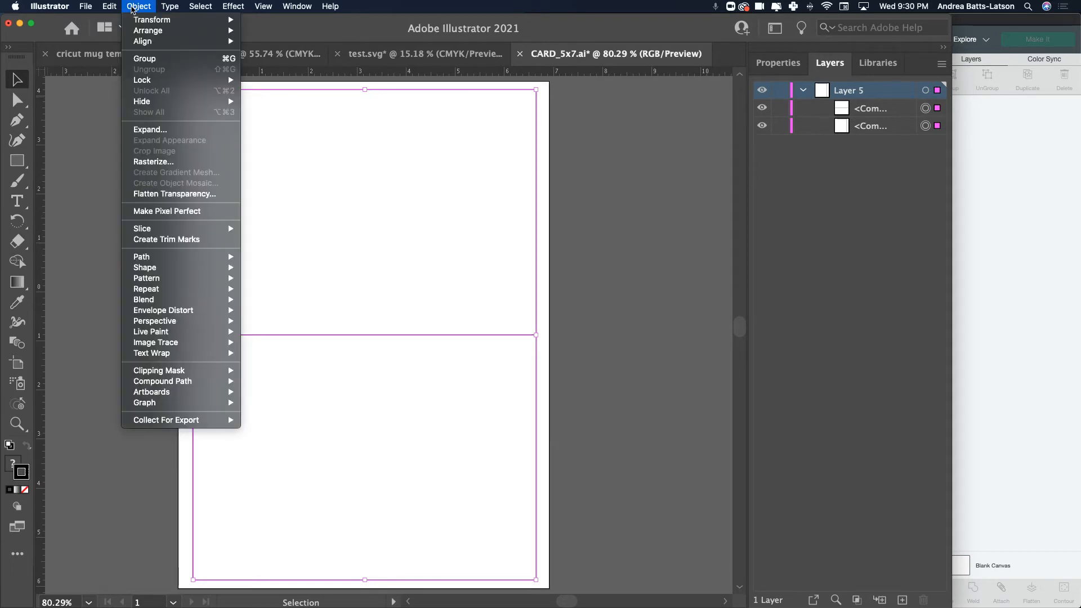
pyautogui.moveTo(172, 392)
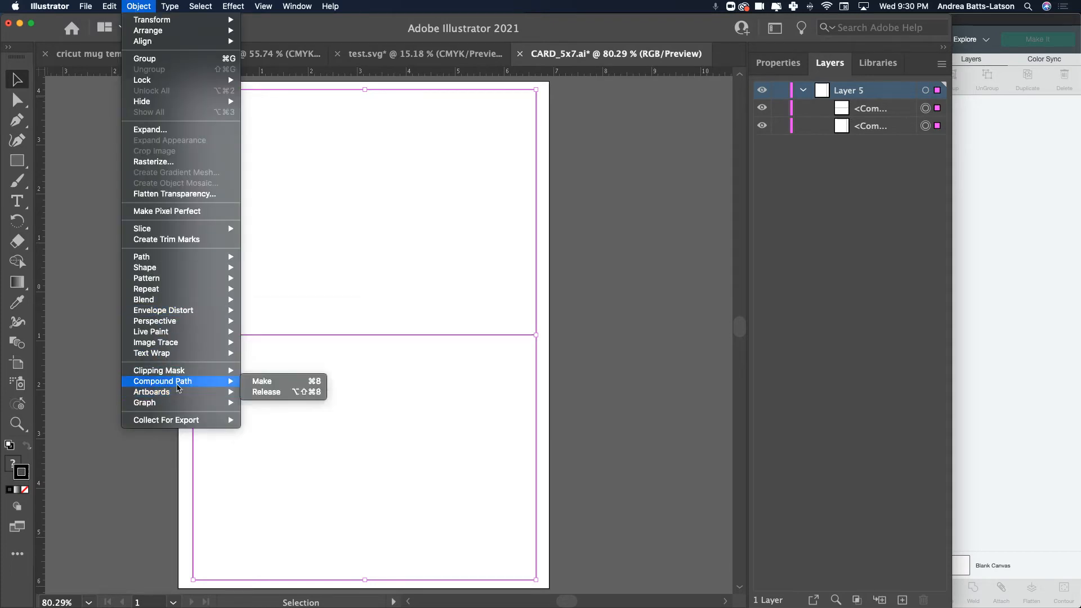
pyautogui.click(258, 382)
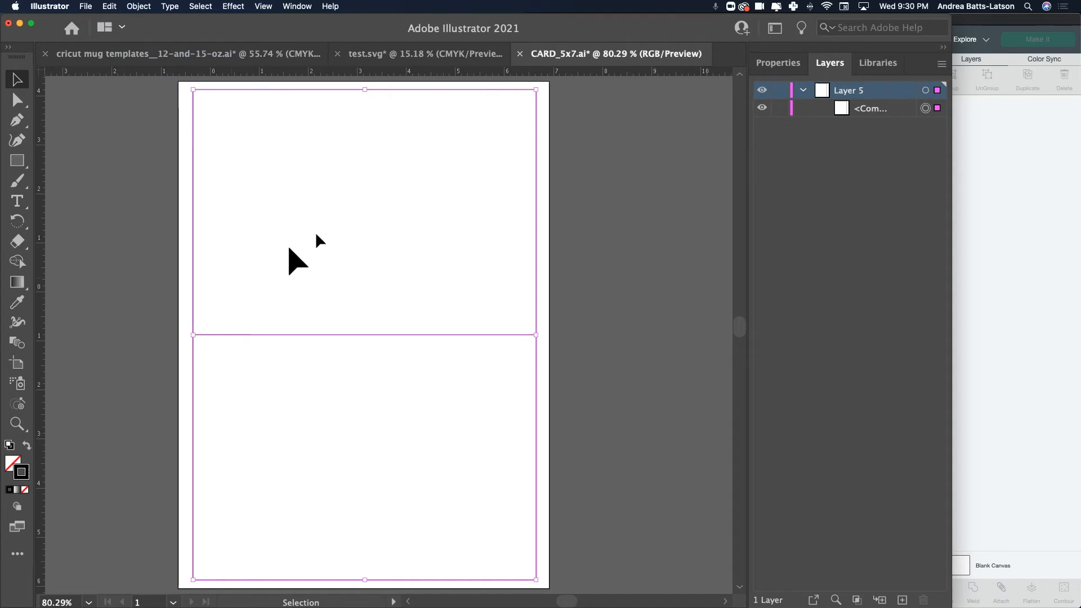
pyautogui.click(553, 166)
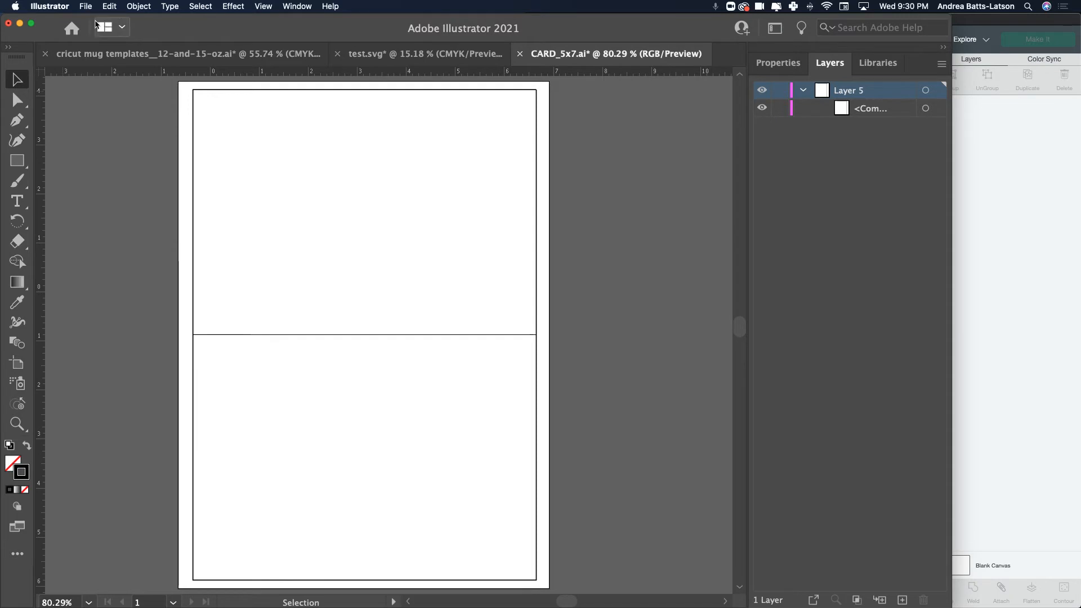
pyautogui.click(86, 7)
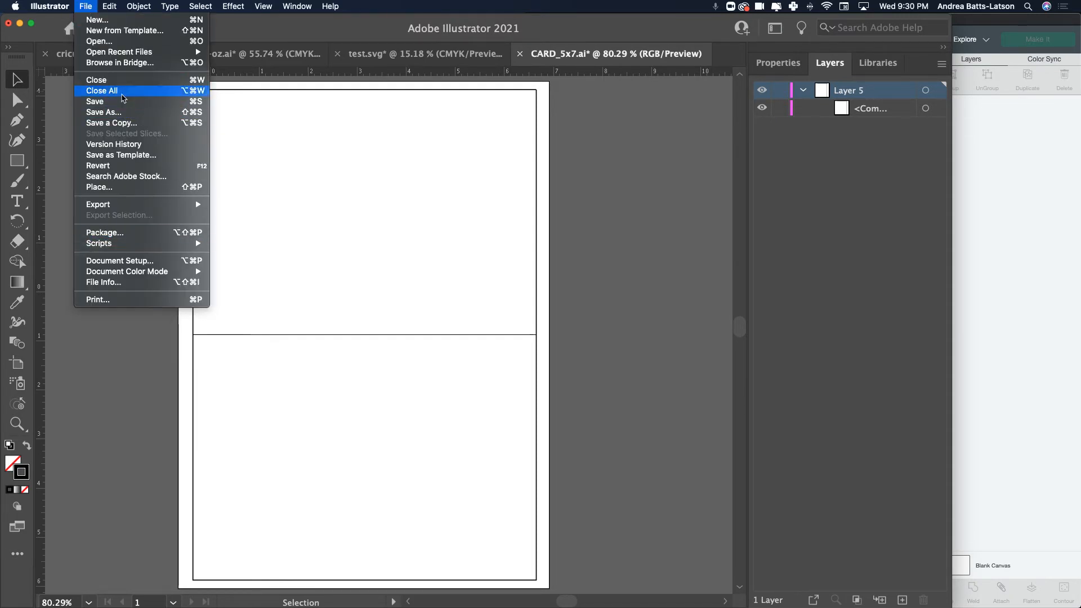
pyautogui.click(138, 112)
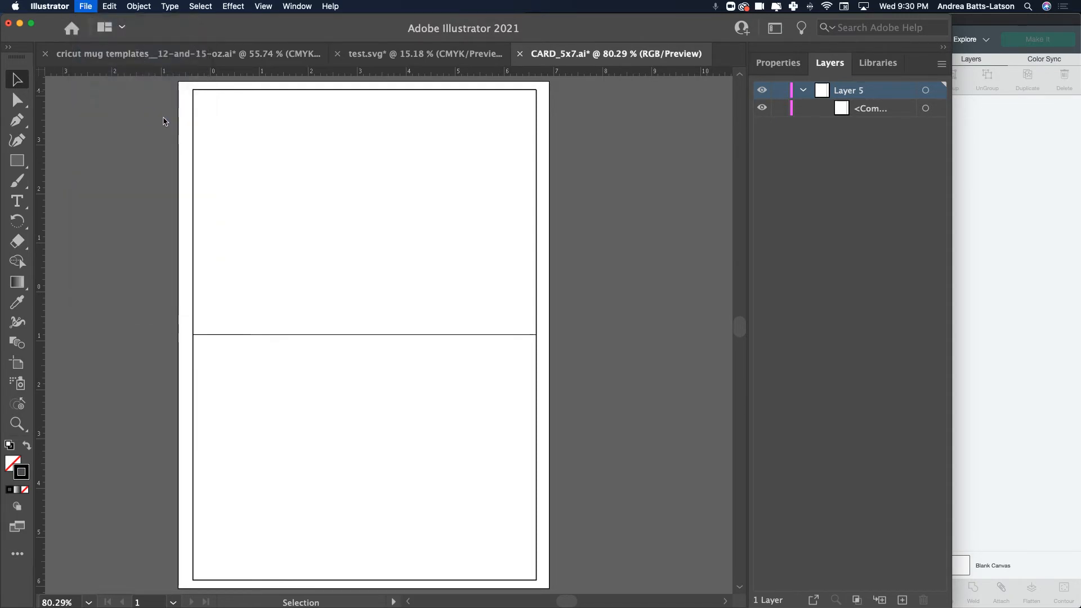
pyautogui.click(701, 348)
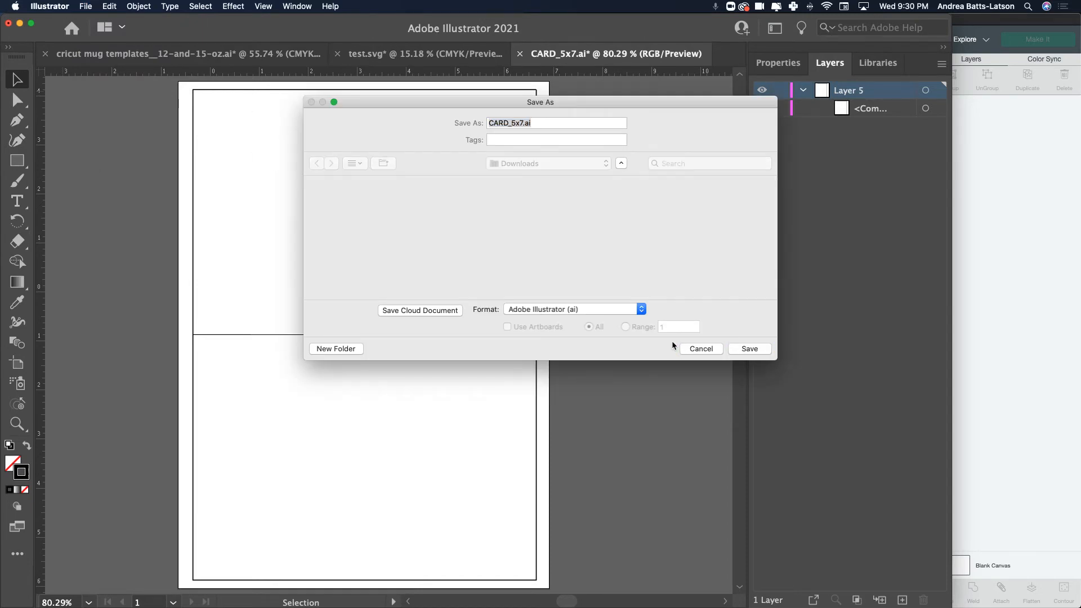
# Export the card as the SVG file CARD_5x7-01.svg in Downloads using artboards, replacing the existing file
pyautogui.click(86, 6)
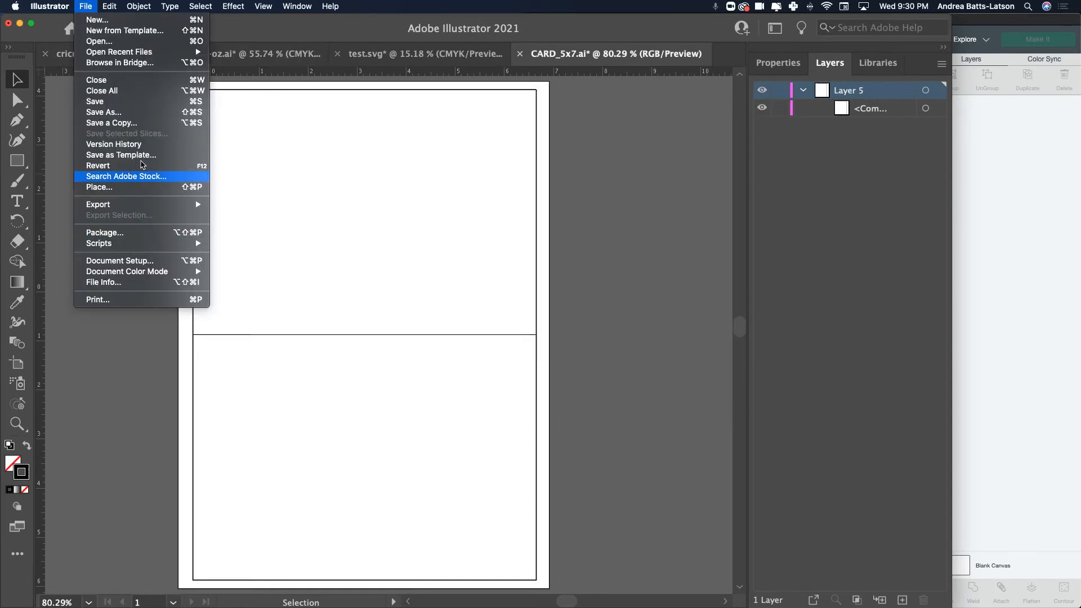
pyautogui.moveTo(125, 207)
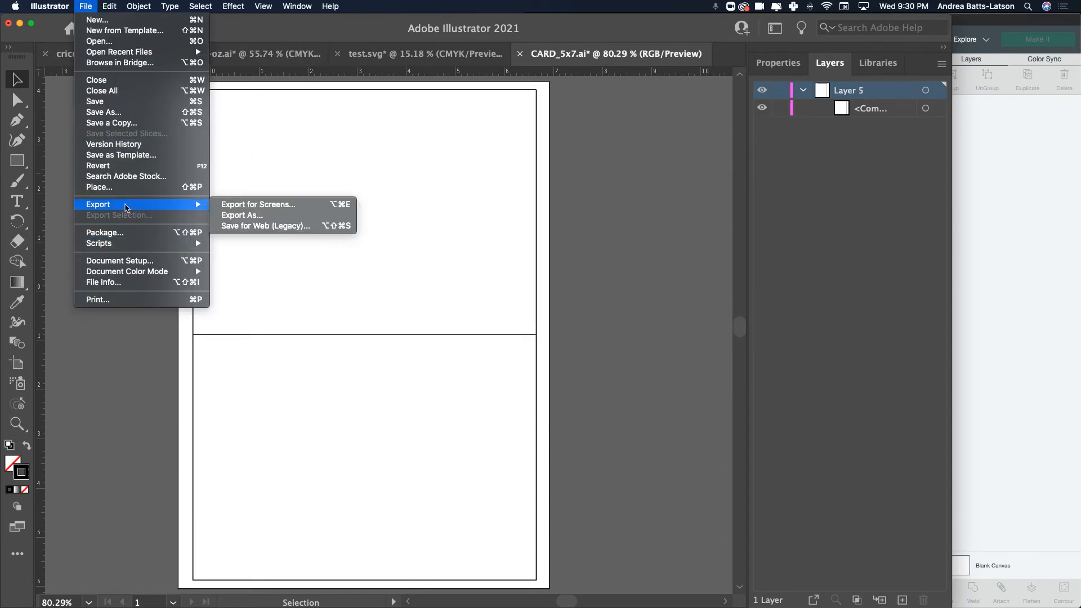
pyautogui.click(229, 216)
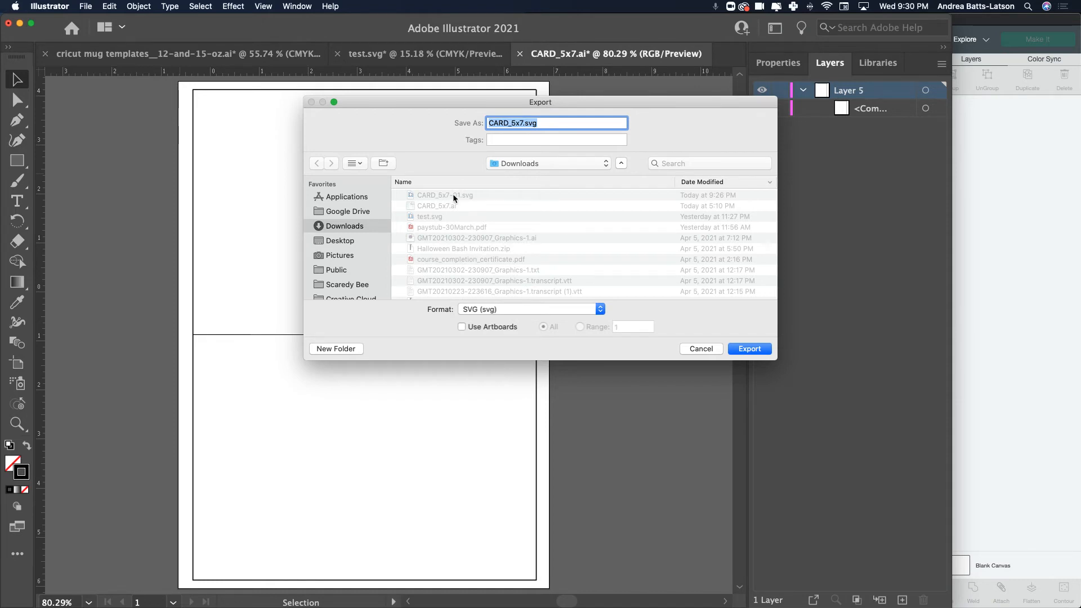
pyautogui.click(435, 194)
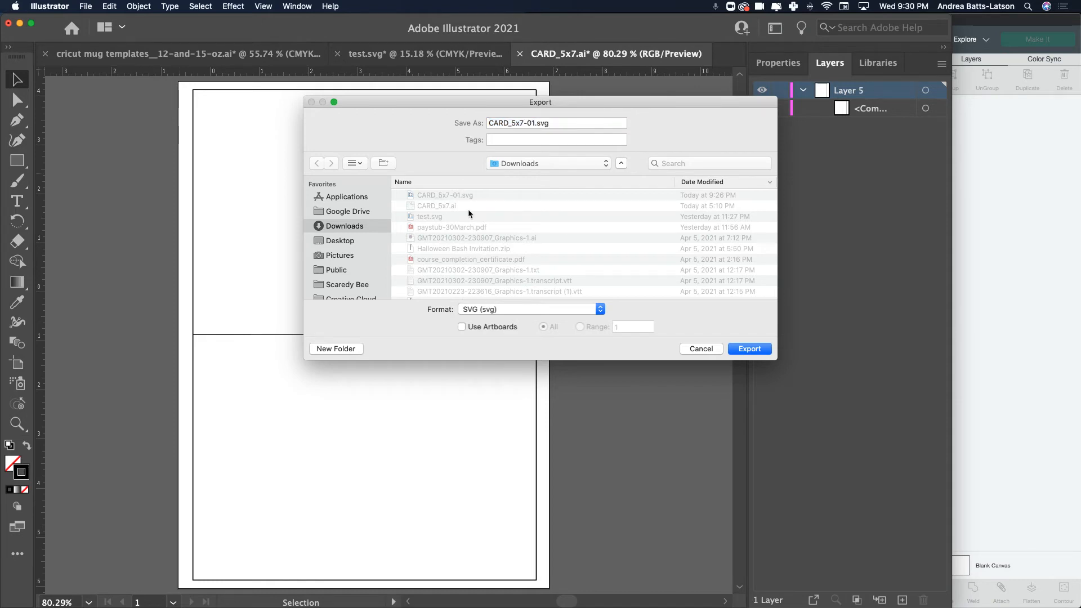
pyautogui.click(461, 326)
pyautogui.click(743, 349)
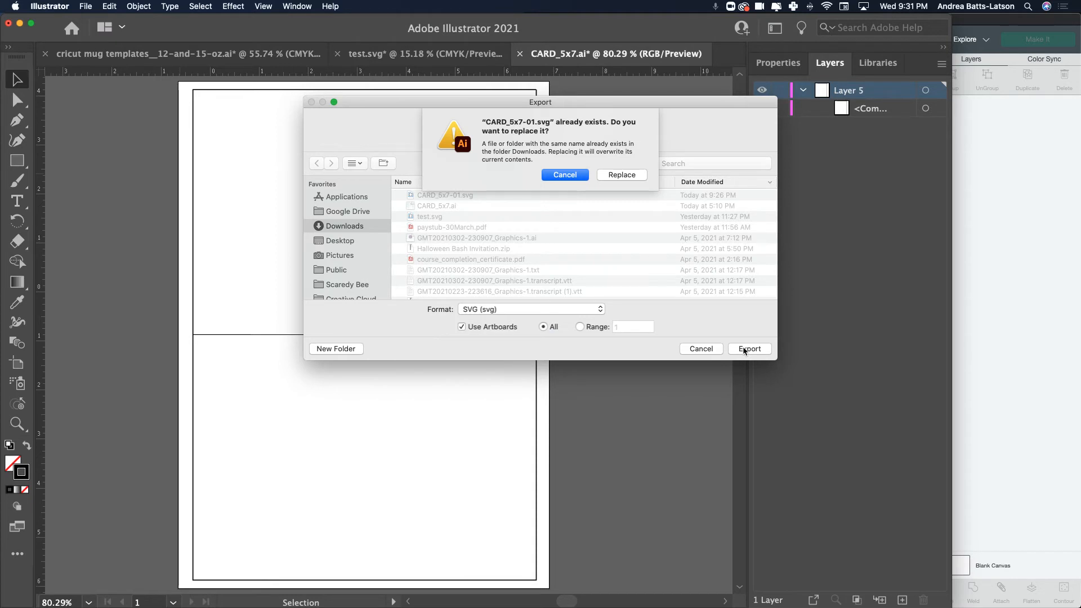
pyautogui.click(622, 175)
# Switch to Cricut Design Space and upload the exported card SVG as a cut image named CARD_5x7-01-01
pyautogui.click(1030, 182)
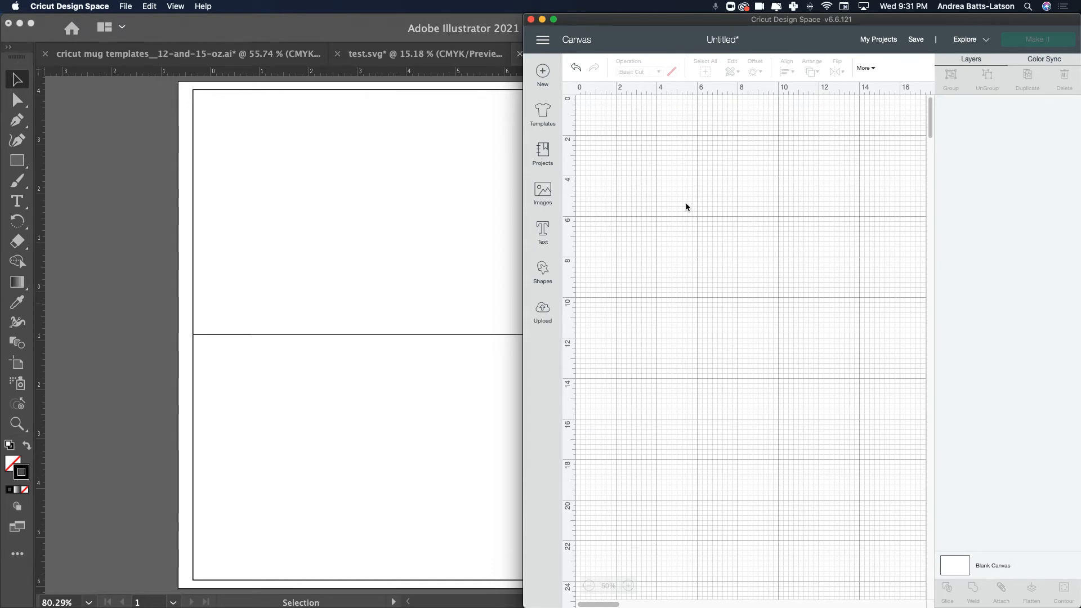
pyautogui.click(538, 313)
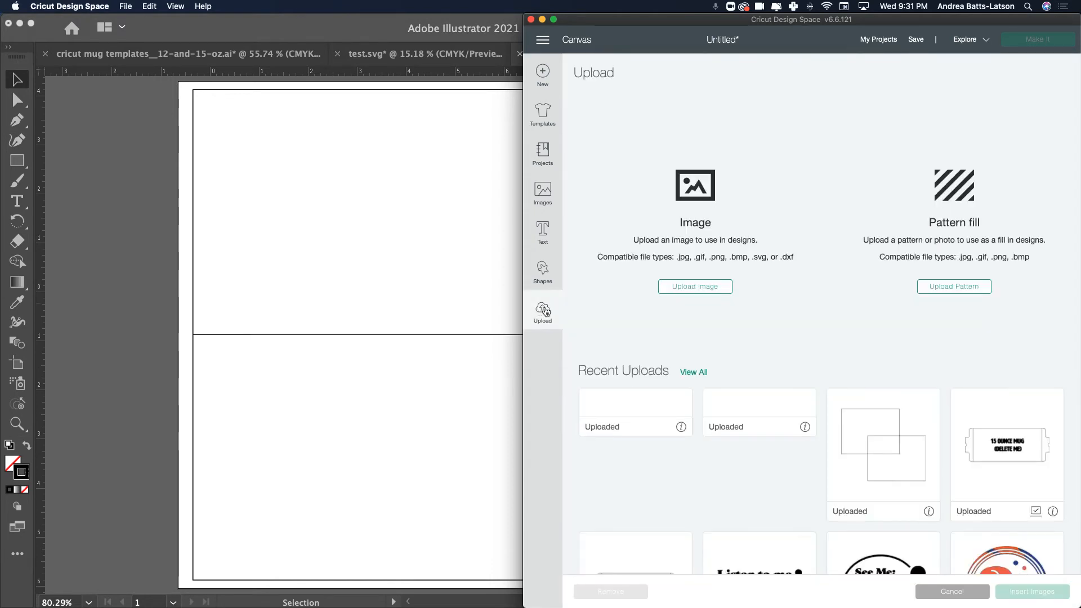
pyautogui.click(709, 286)
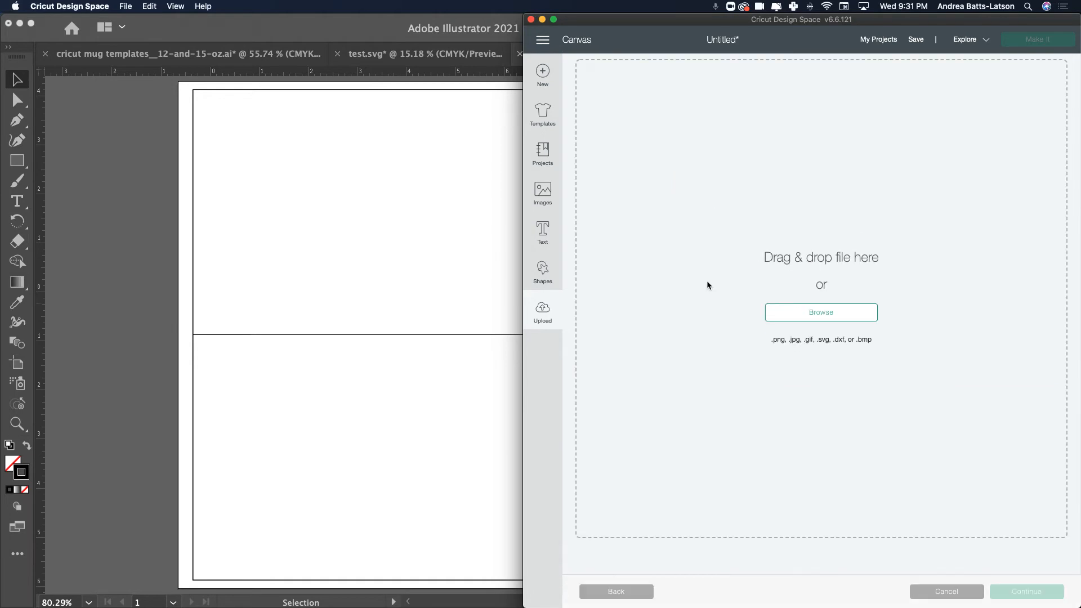
pyautogui.click(801, 313)
pyautogui.doubleClick(732, 69)
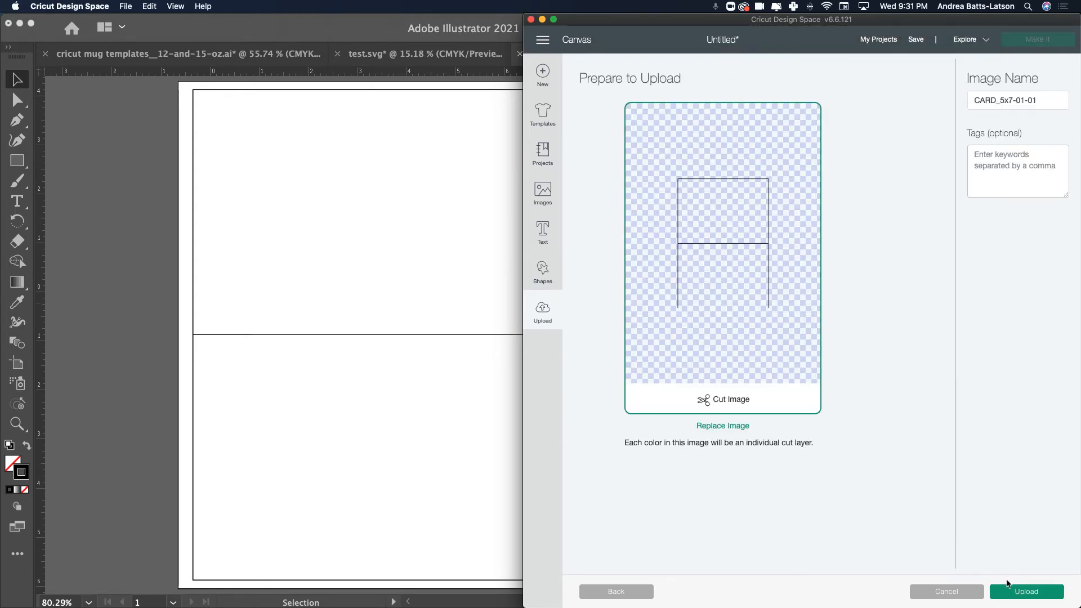
pyautogui.click(1015, 591)
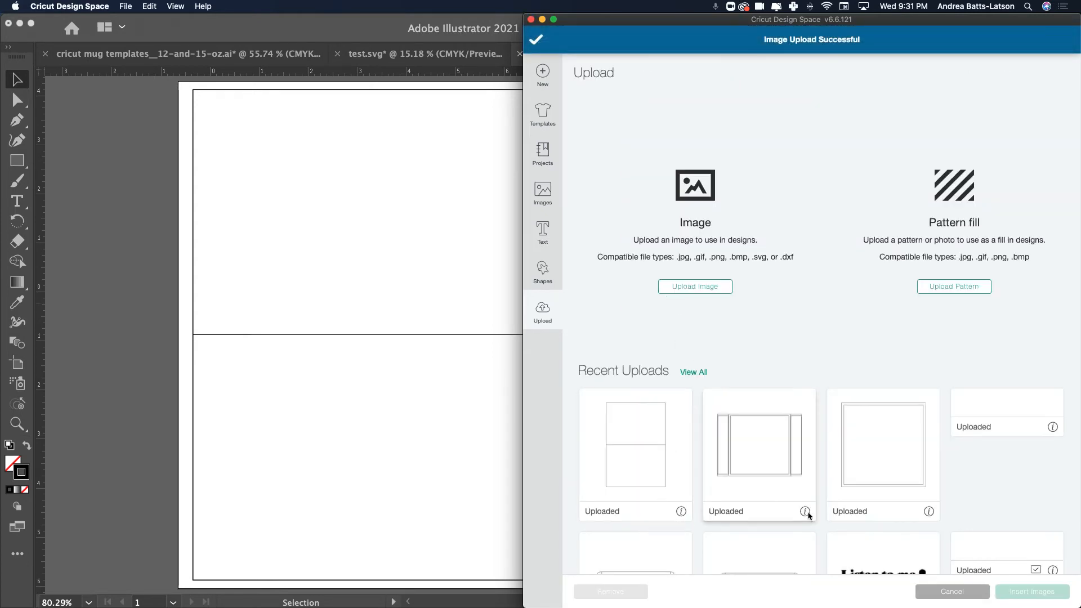
# Insert the newly uploaded card template onto the canvas and shift it slightly
pyautogui.click(632, 464)
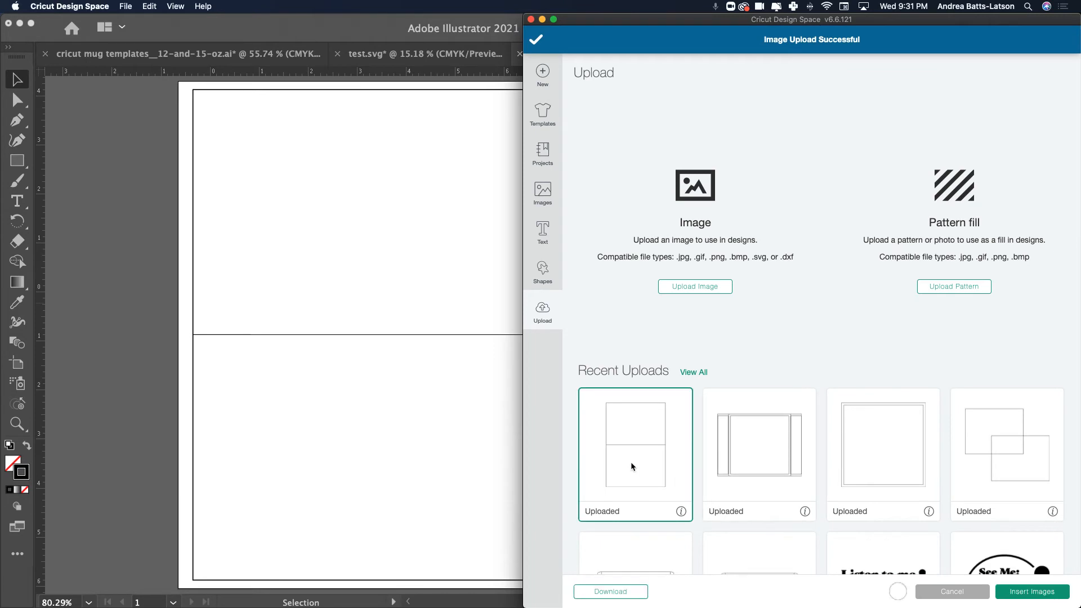
pyautogui.click(1017, 594)
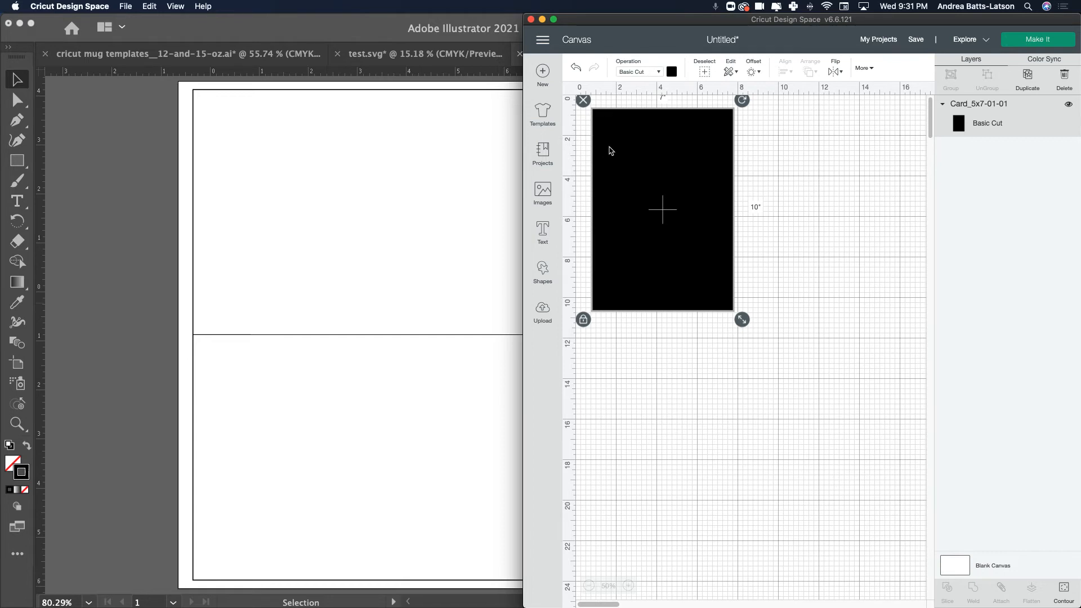
pyautogui.moveTo(608, 145); pyautogui.dragTo(645, 176)
# Remove the card shape from the canvas and delete the CARD_5x7-01-01 image from the recent uploads
pyautogui.click(632, 135)
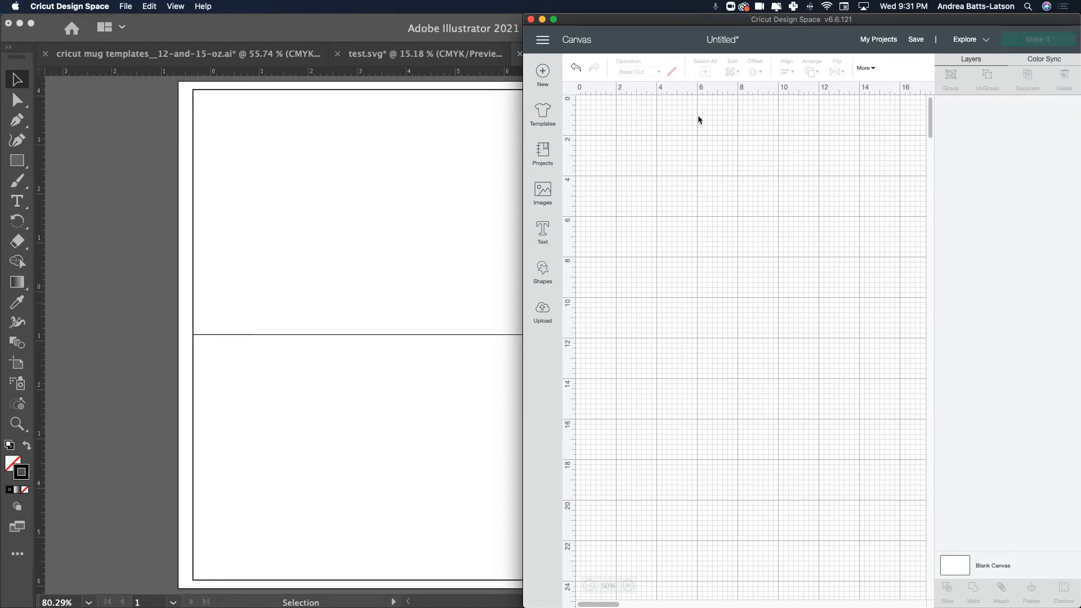
pyautogui.click(542, 311)
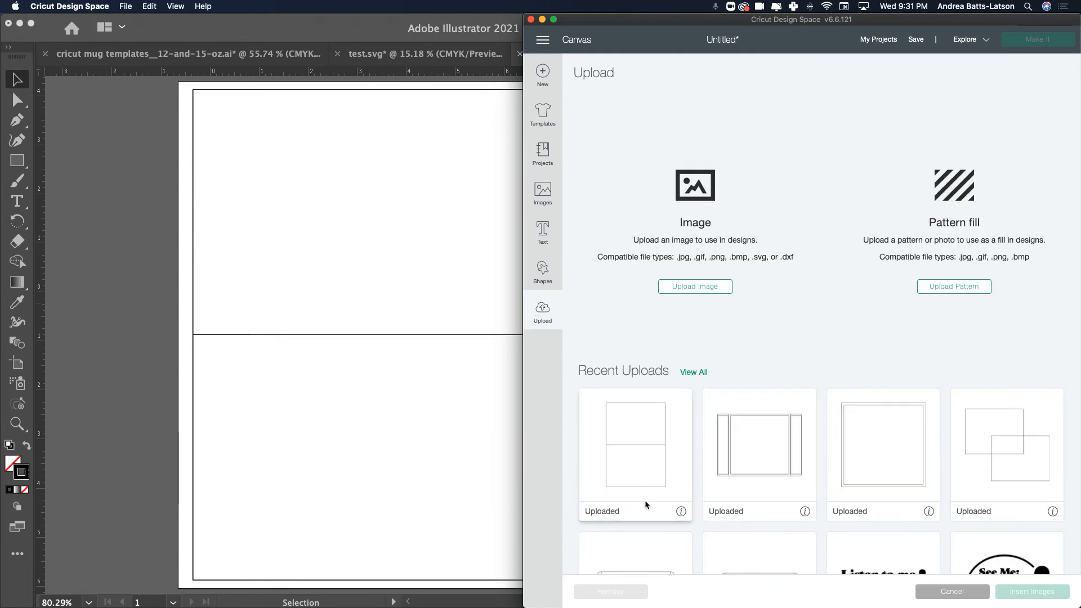
pyautogui.click(680, 512)
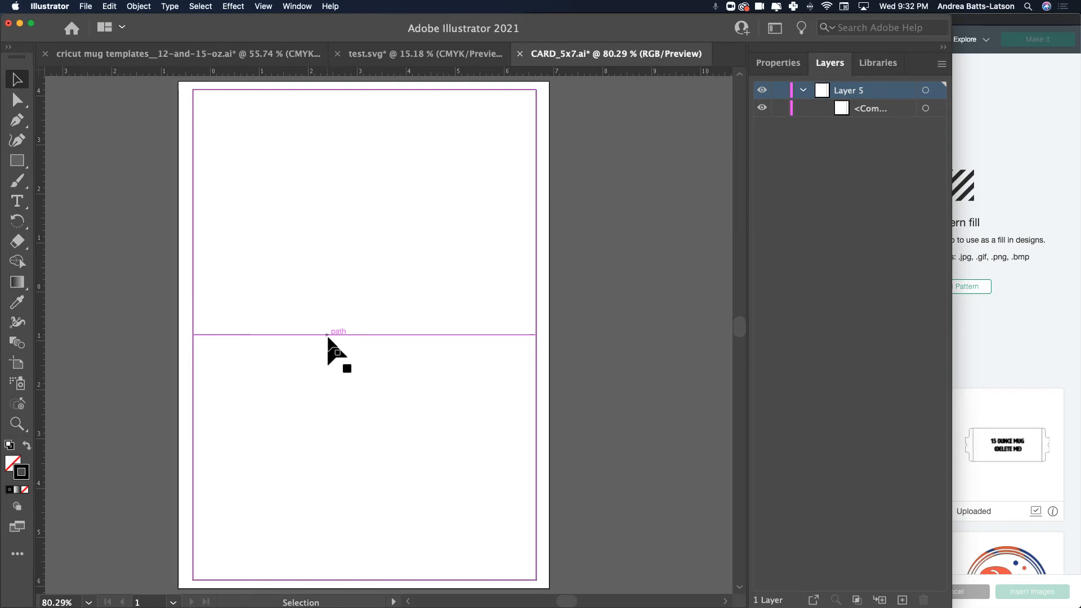
# In Illustrator, duplicate the card's compound path directly in front of the original, test-move the copy and undo that move
pyautogui.click(328, 335)
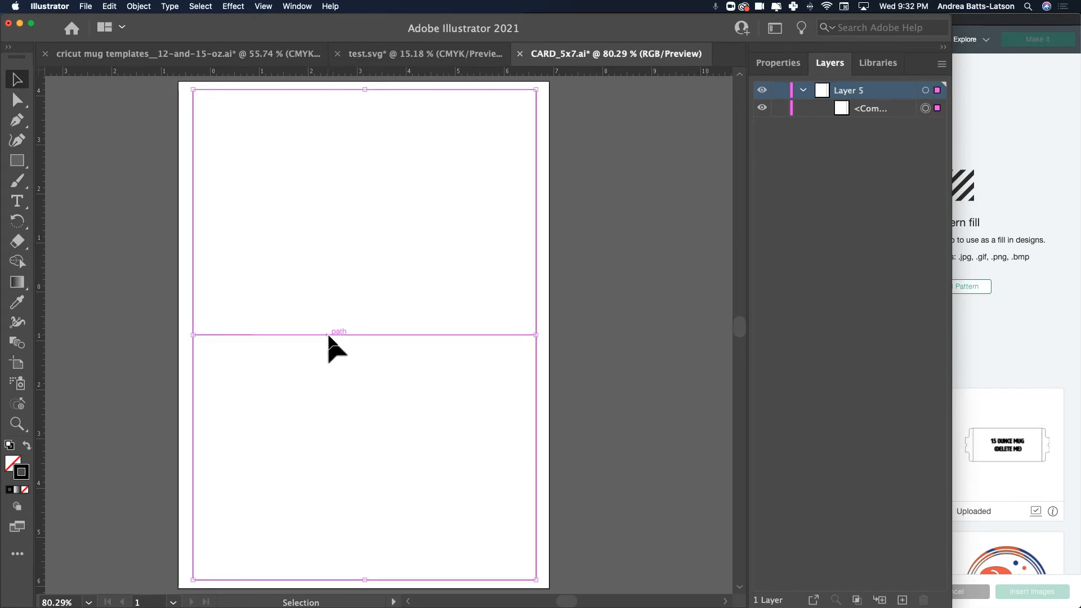
pyautogui.press('a')
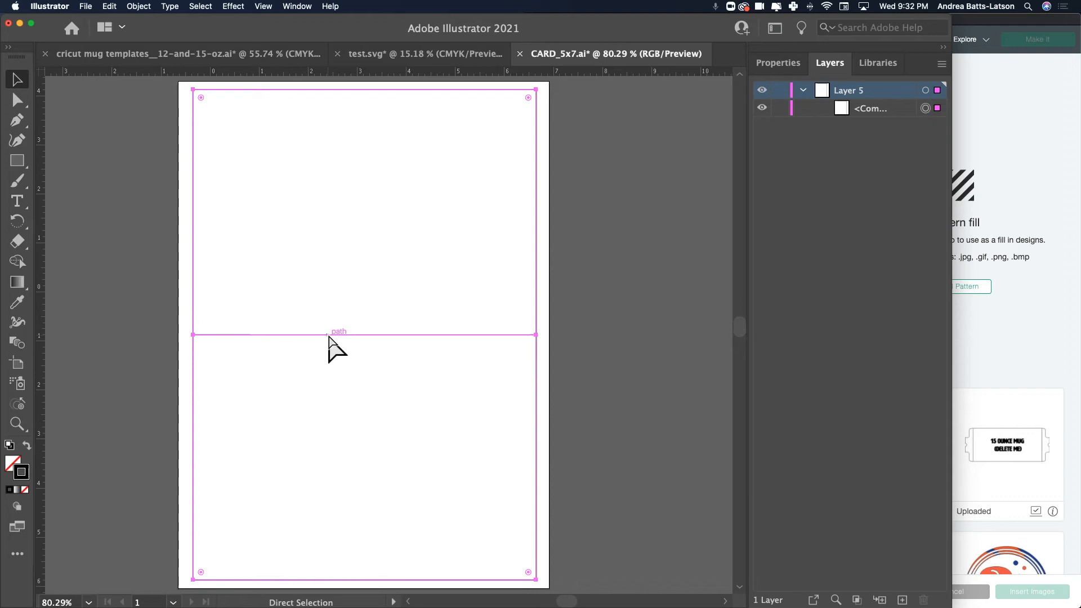
pyautogui.press('v')
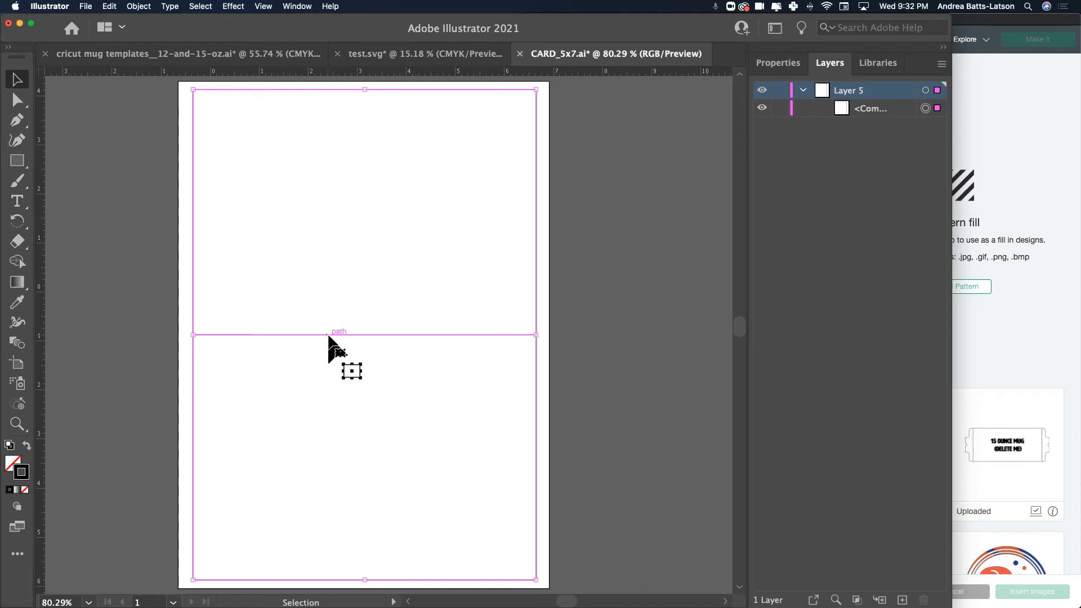
pyautogui.press('a')
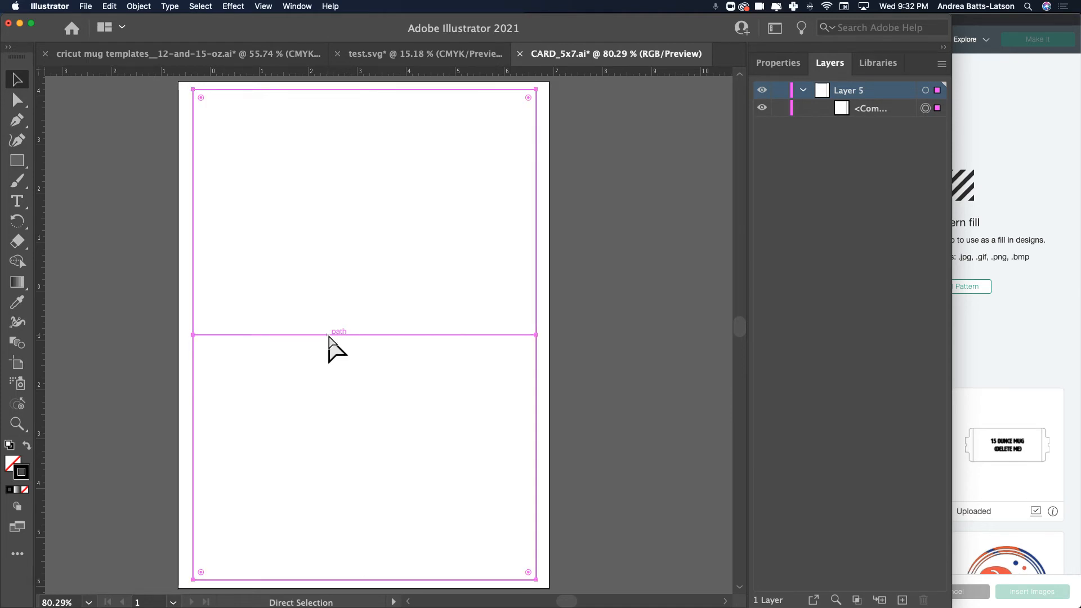
pyautogui.press('super+f')
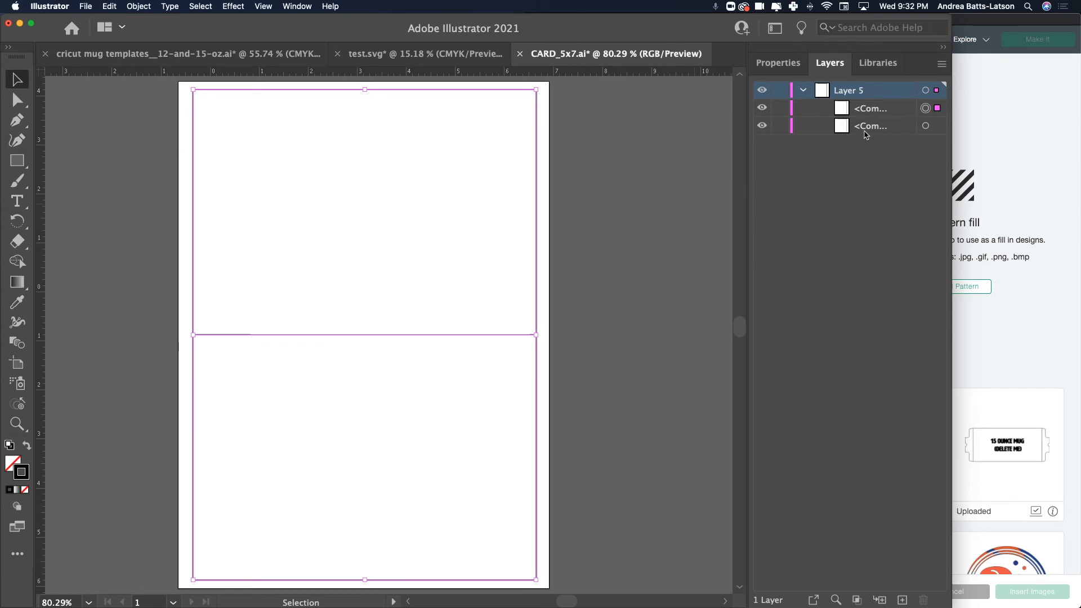
pyautogui.moveTo(425, 351)
pyautogui.mouseDown()
pyautogui.moveTo(410, 388)
pyautogui.moveTo(398, 367)
pyautogui.moveTo(411, 369)
pyautogui.moveTo(379, 371)
pyautogui.moveTo(430, 362)
pyautogui.moveTo(400, 356)
pyautogui.moveTo(409, 360)
pyautogui.mouseUp()
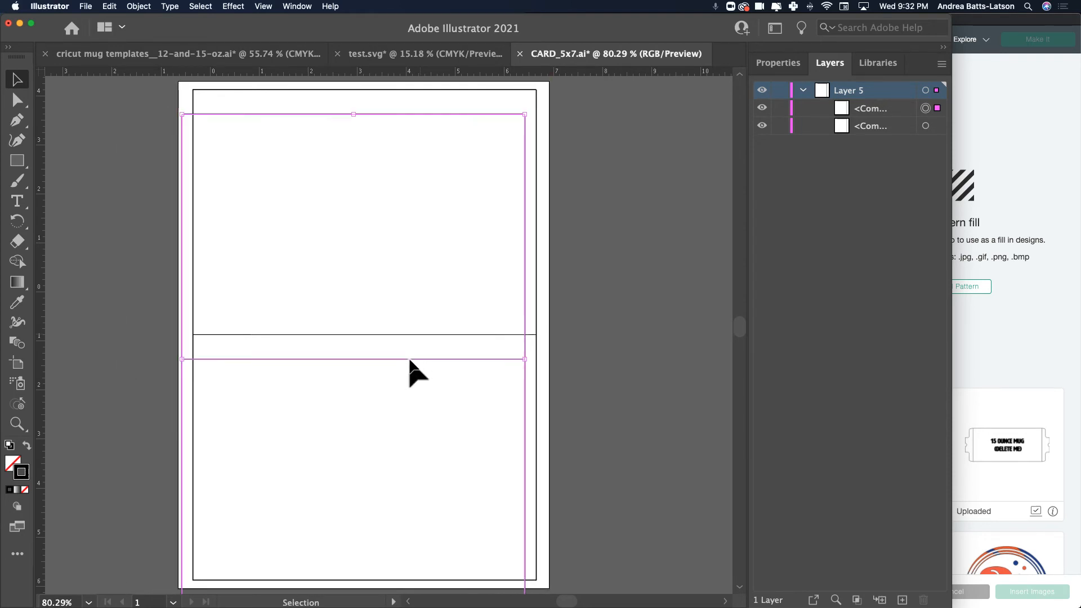
pyautogui.press('super+z')
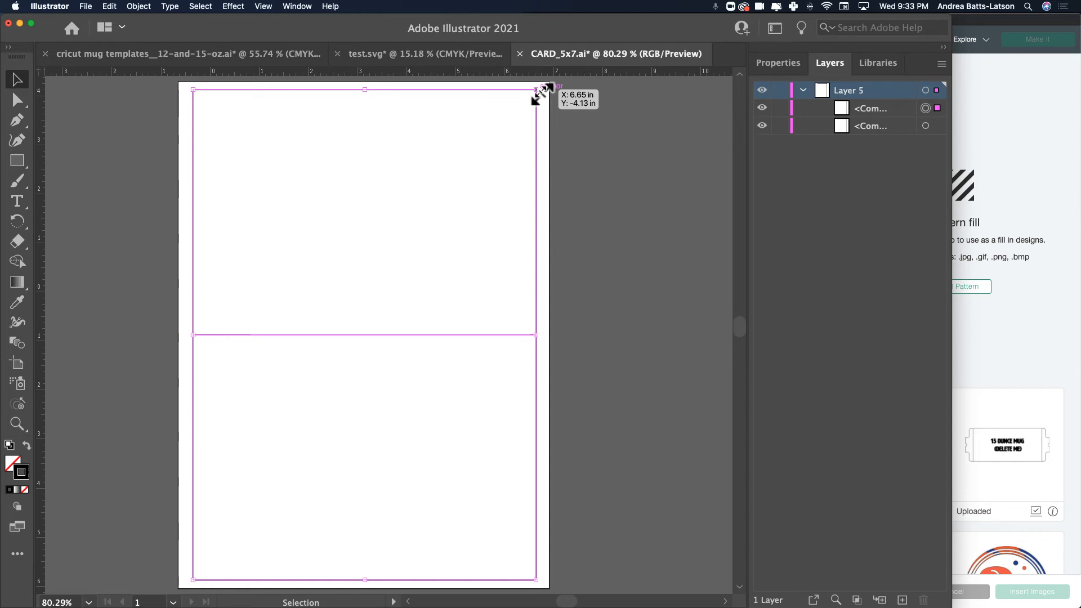
# Examine the stacked card outlines closely at the card's upper-right corner
pyautogui.click(20, 429)
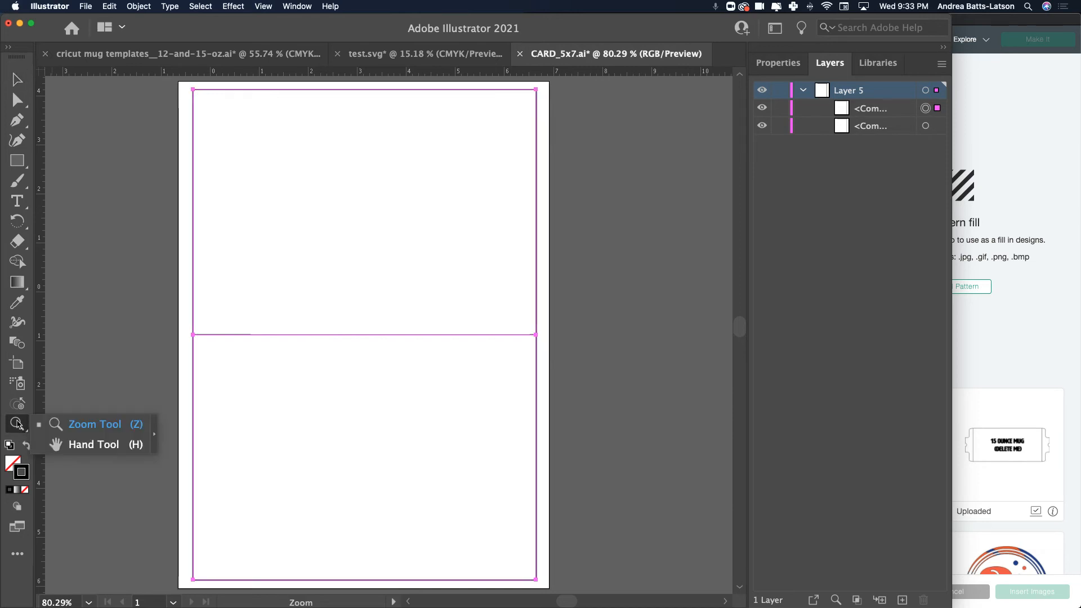
pyautogui.keyDown('super'); pyautogui.click(535, 76); pyautogui.keyUp('super')
pyautogui.moveTo(526, 85); pyautogui.dragTo(816, 591)
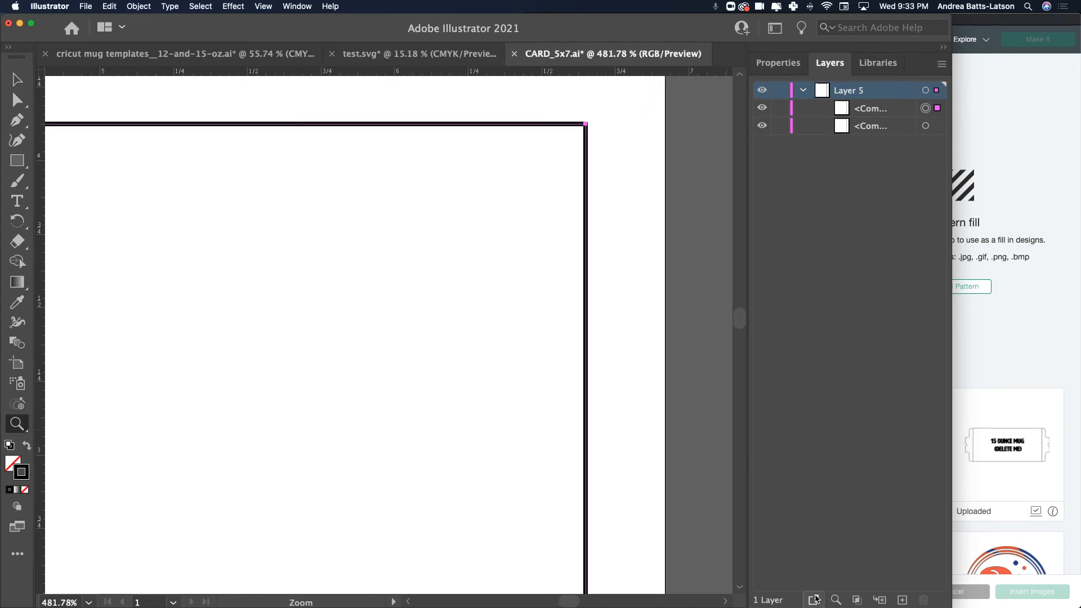
pyautogui.moveTo(533, 96); pyautogui.dragTo(482, 220)
pyautogui.moveTo(445, 144); pyautogui.dragTo(579, 244)
pyautogui.moveTo(606, 311); pyautogui.dragTo(417, 89)
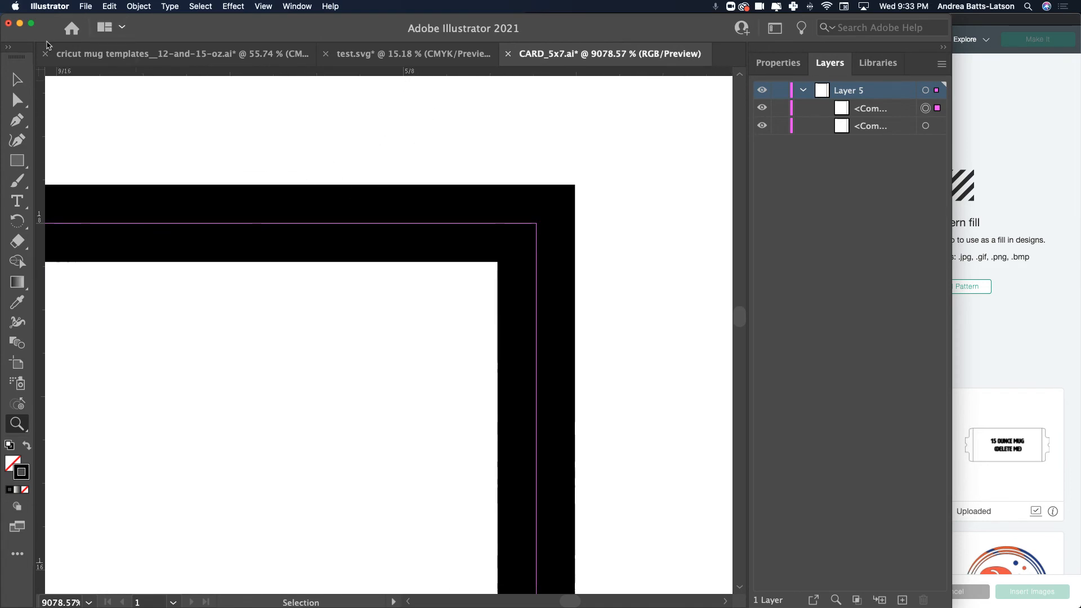
# Scale the front copy of the card outline down proportionally by a hair from its upper-right corner and toggle its visibility to check it
pyautogui.click(16, 81)
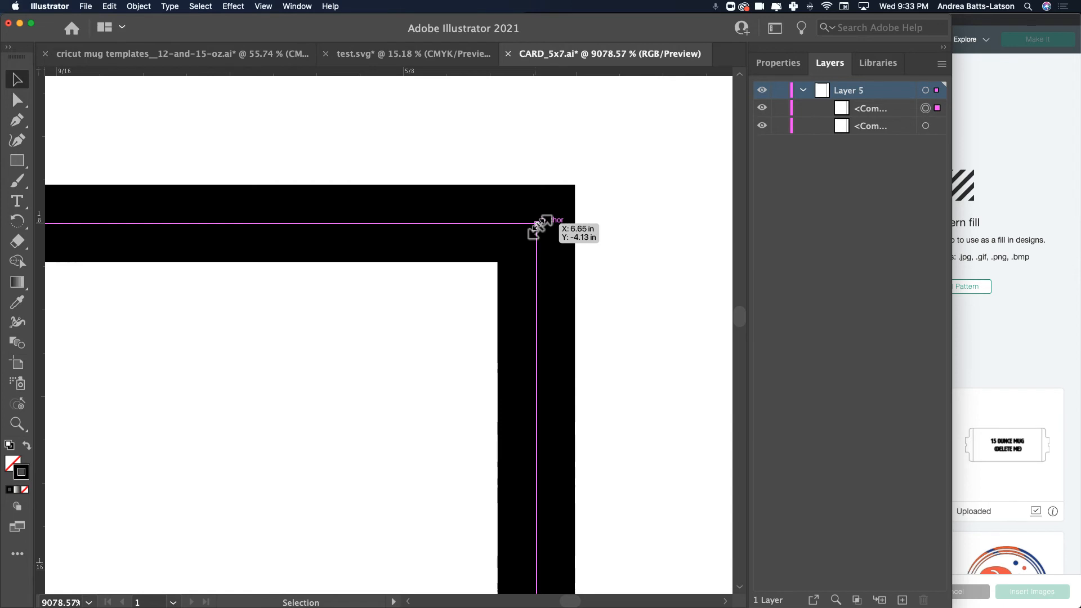
pyautogui.press('shift')
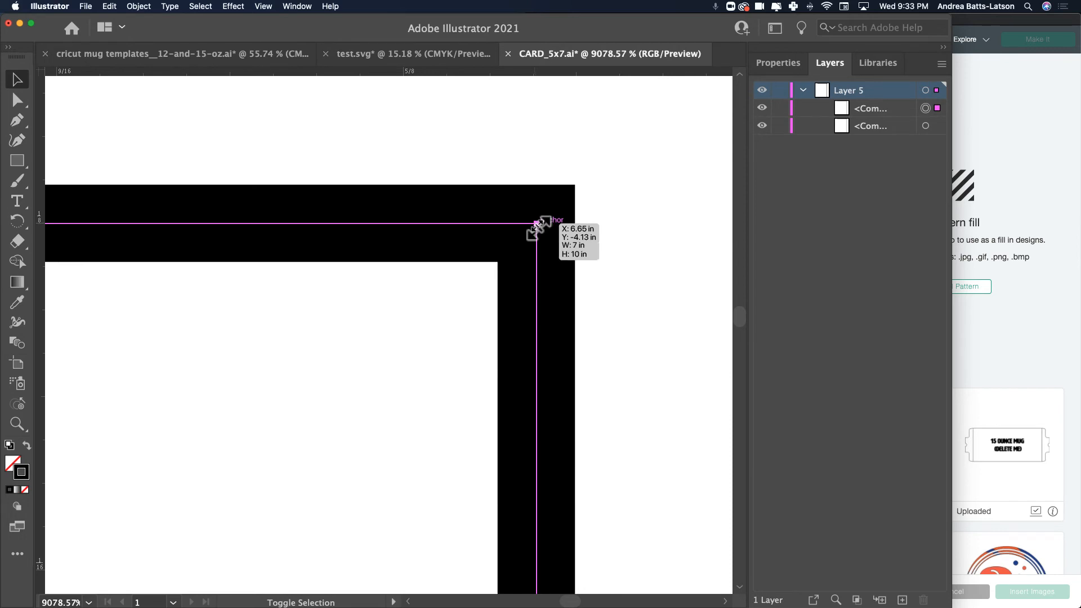
pyautogui.moveTo(536, 223); pyautogui.dragTo(534, 227)
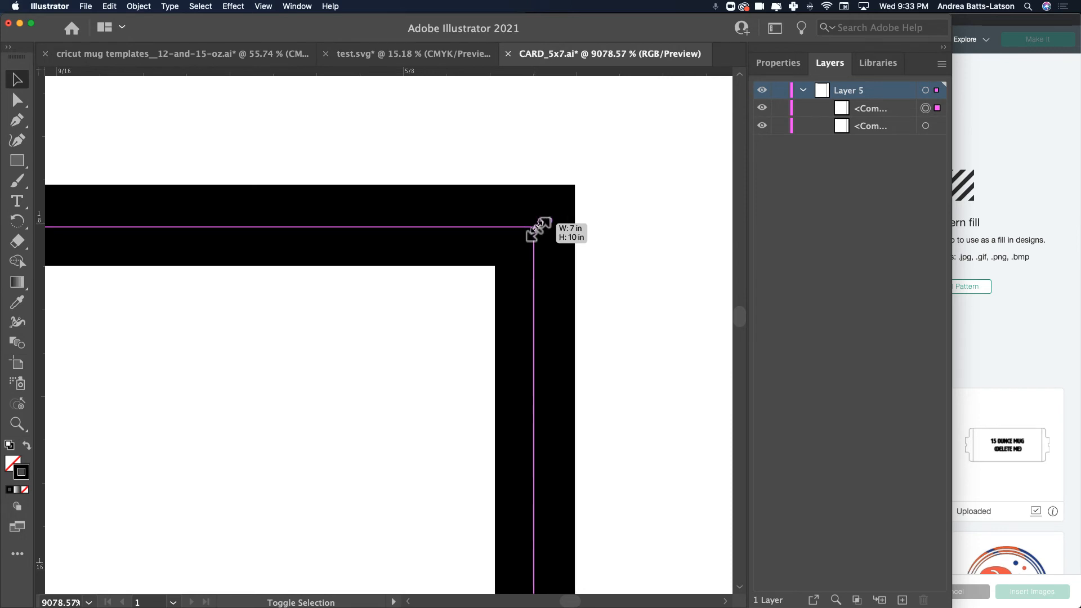
pyautogui.moveTo(537, 228); pyautogui.dragTo(538, 228)
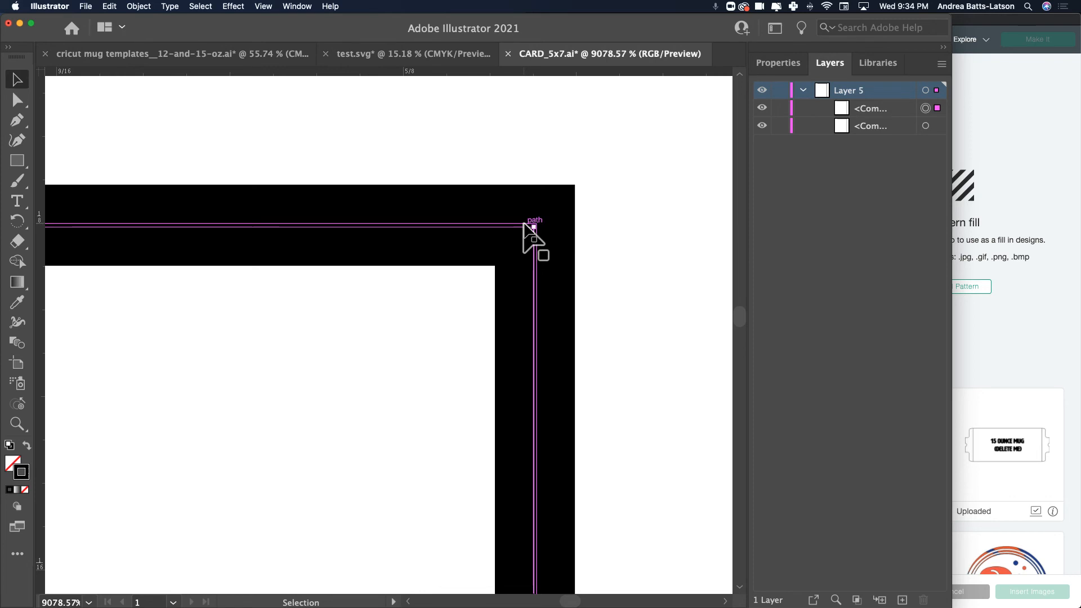
pyautogui.press('super+0')
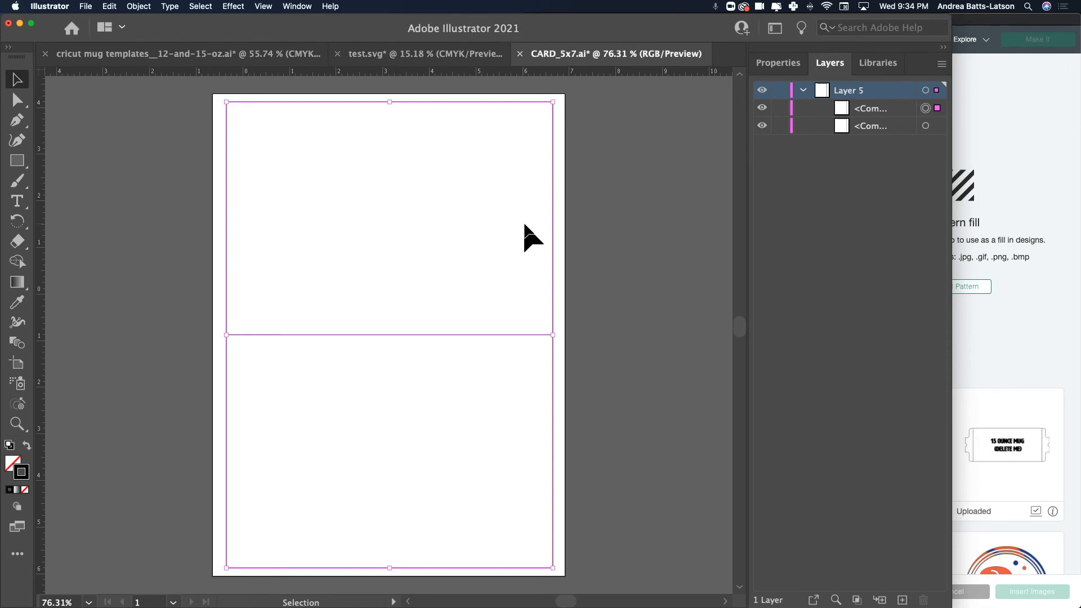
pyautogui.click(763, 108)
pyautogui.click(762, 109)
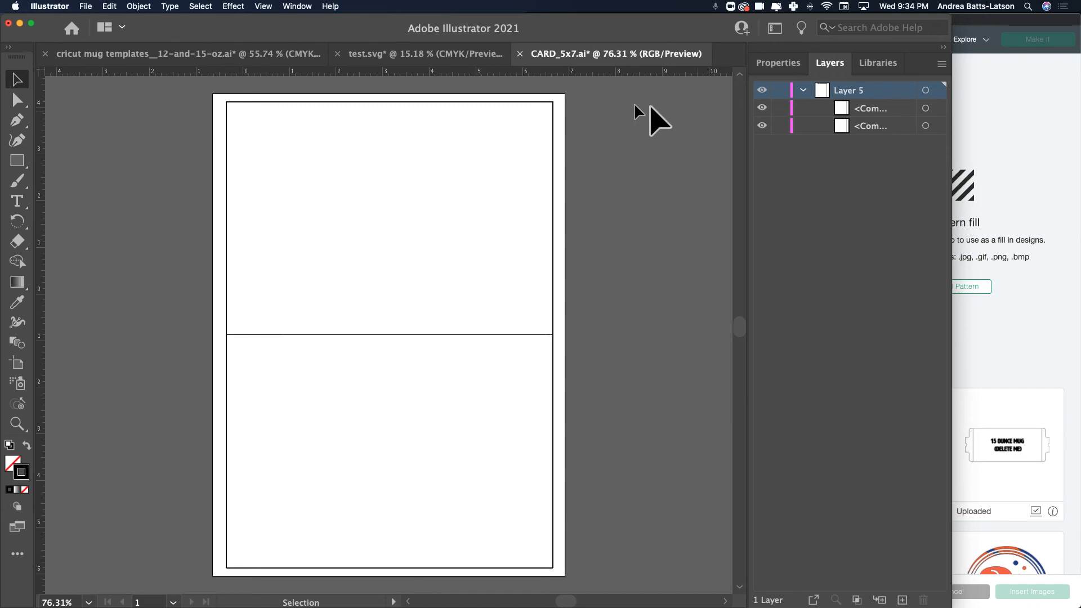
# Select both stacked card outlines and combine them into a single compound path
pyautogui.moveTo(509, 97); pyautogui.dragTo(567, 133)
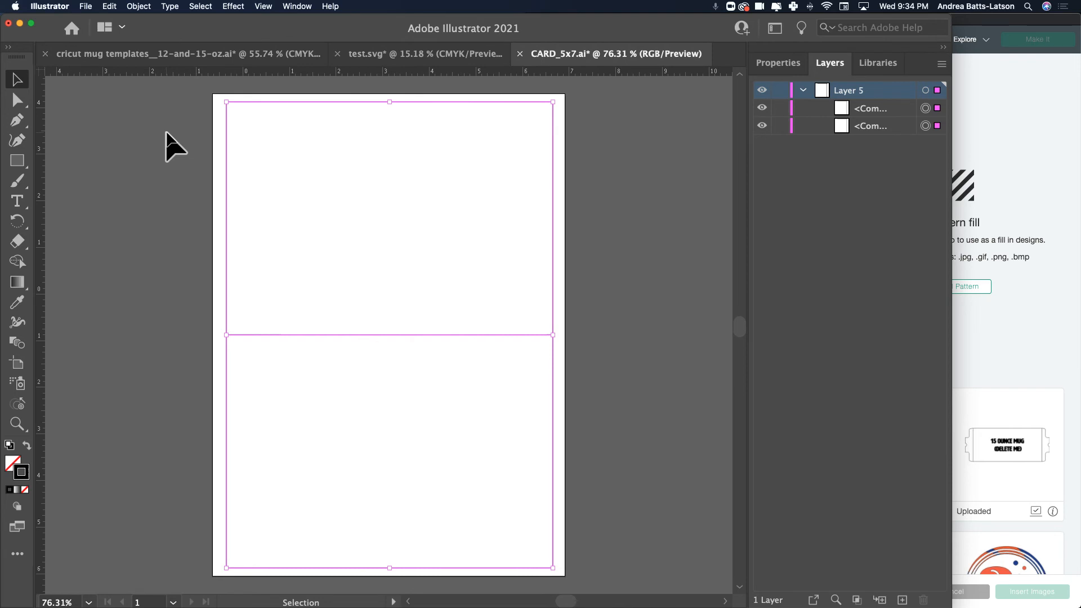
pyautogui.click(139, 7)
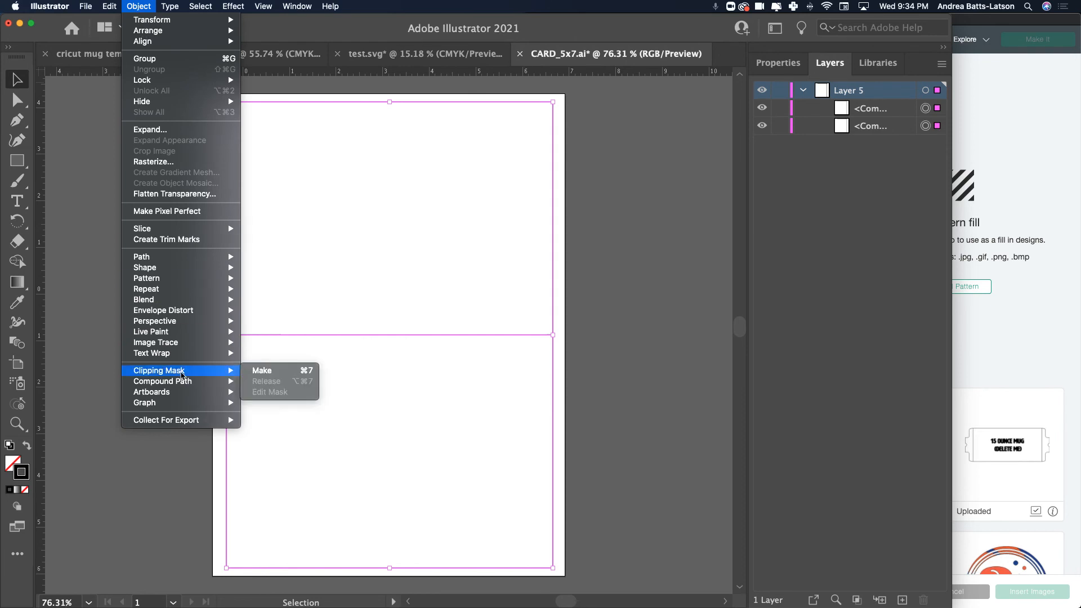
pyautogui.moveTo(184, 385)
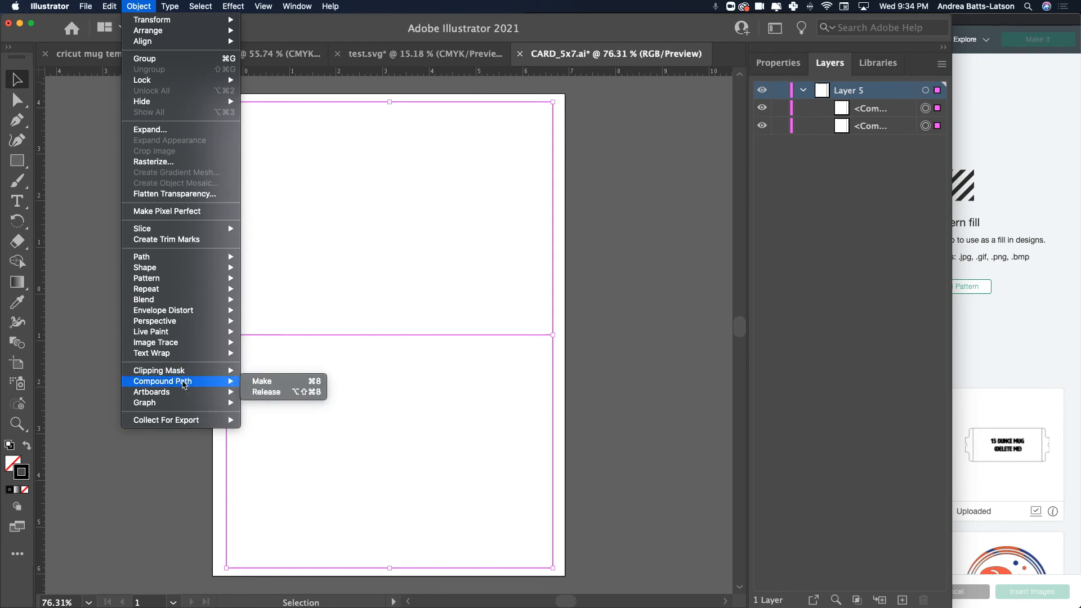
pyautogui.click(253, 381)
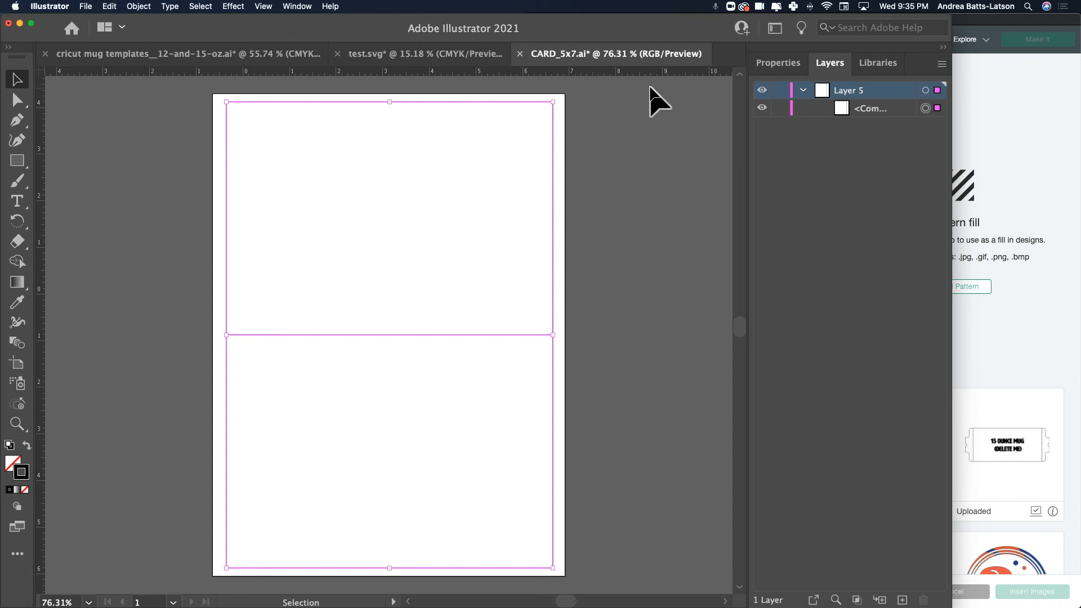
# Export the card to Downloads as CARD_5x7-01-01.svg in SVG format, using all artboards and the existing SVG options
pyautogui.click(85, 7)
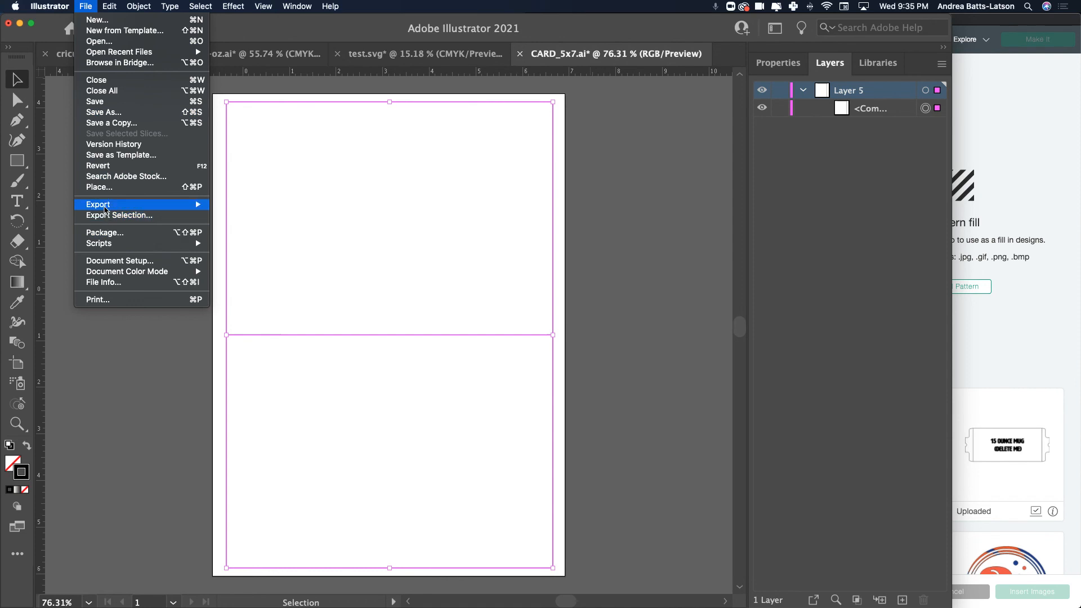
pyautogui.moveTo(112, 210)
pyautogui.click(250, 216)
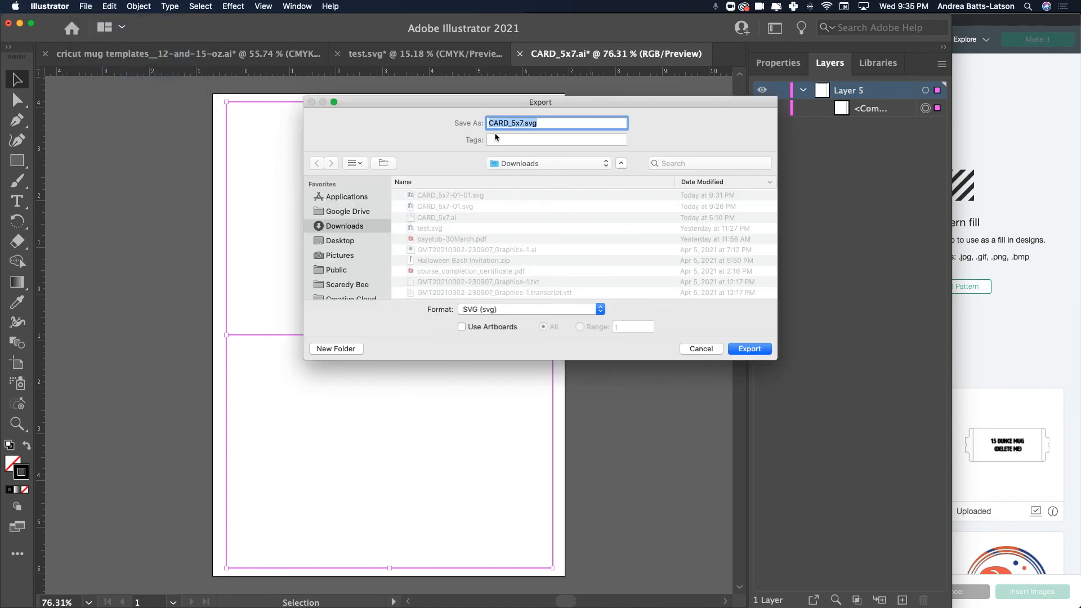
pyautogui.click(477, 195)
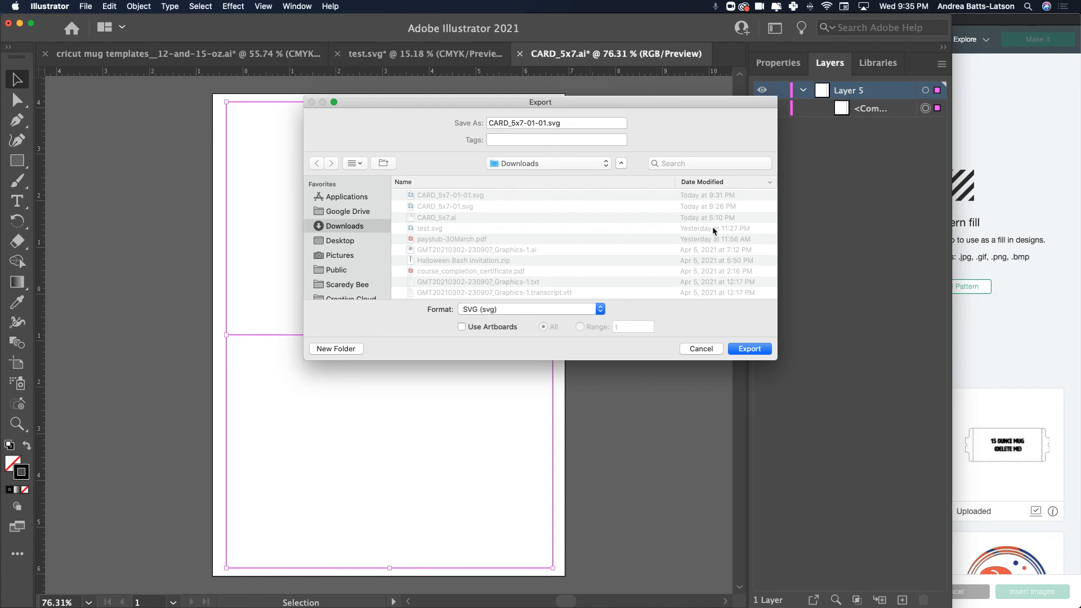
pyautogui.click(461, 327)
pyautogui.click(749, 349)
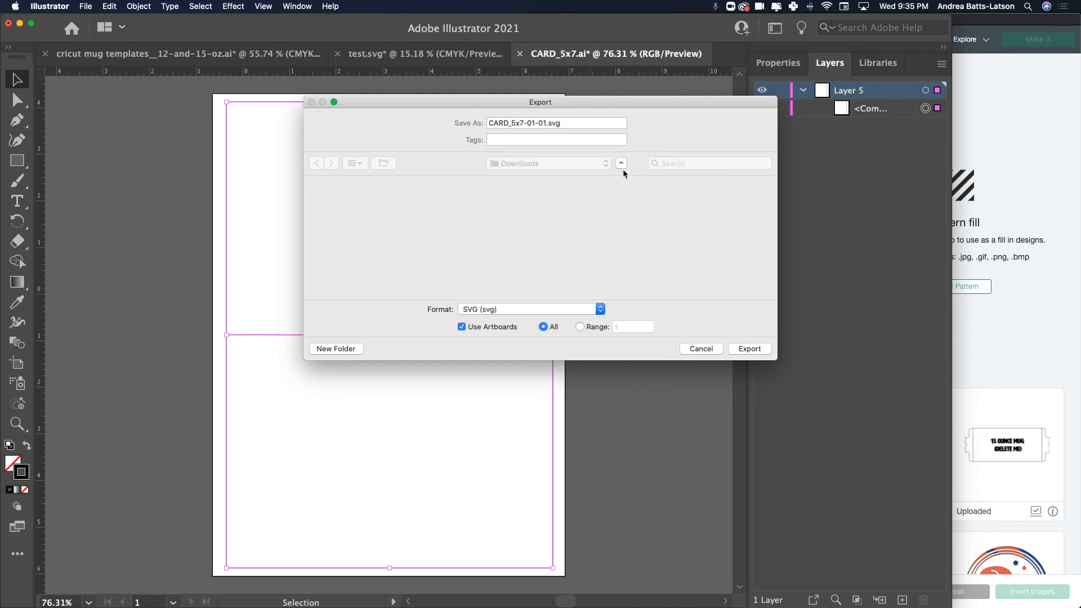
pyautogui.press('Return')
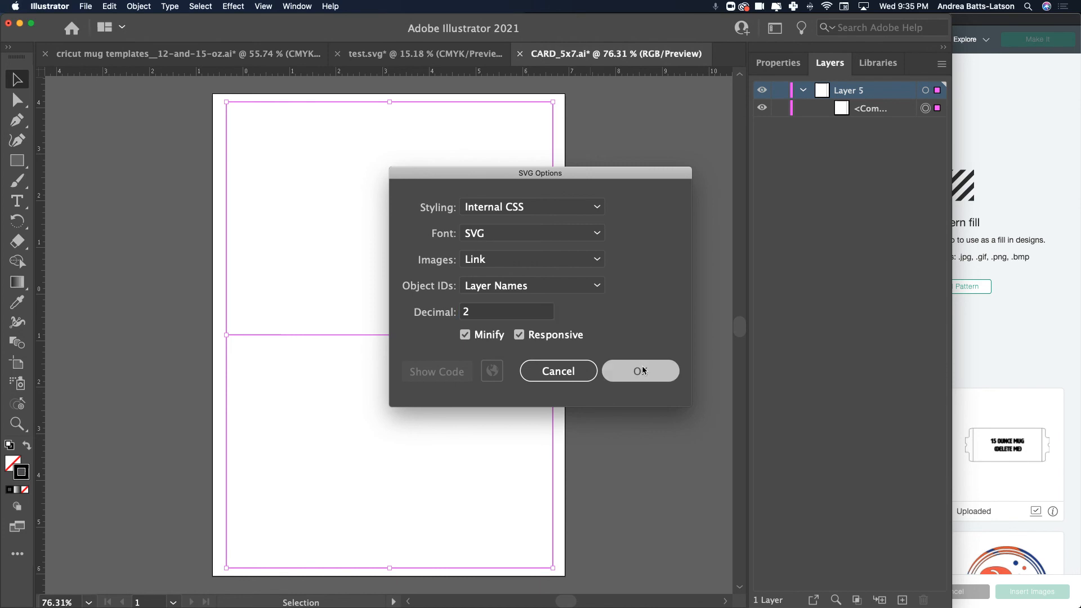
pyautogui.click(642, 370)
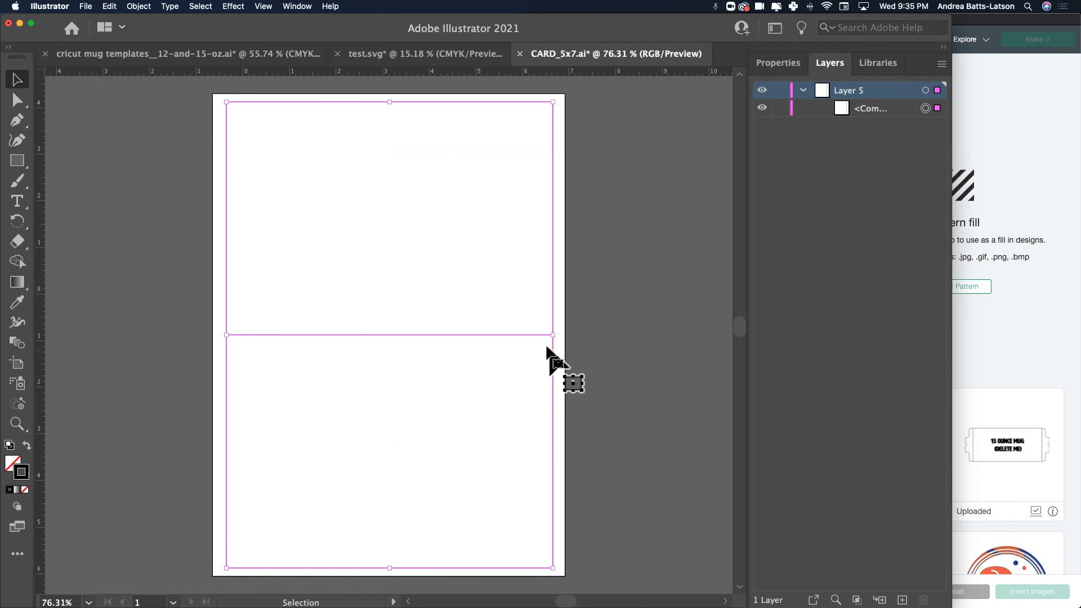
# Switch to Cricut Design Space and upload CARD_5x7-01-01-01.svg from Downloads as a cut image
pyautogui.click(1040, 119)
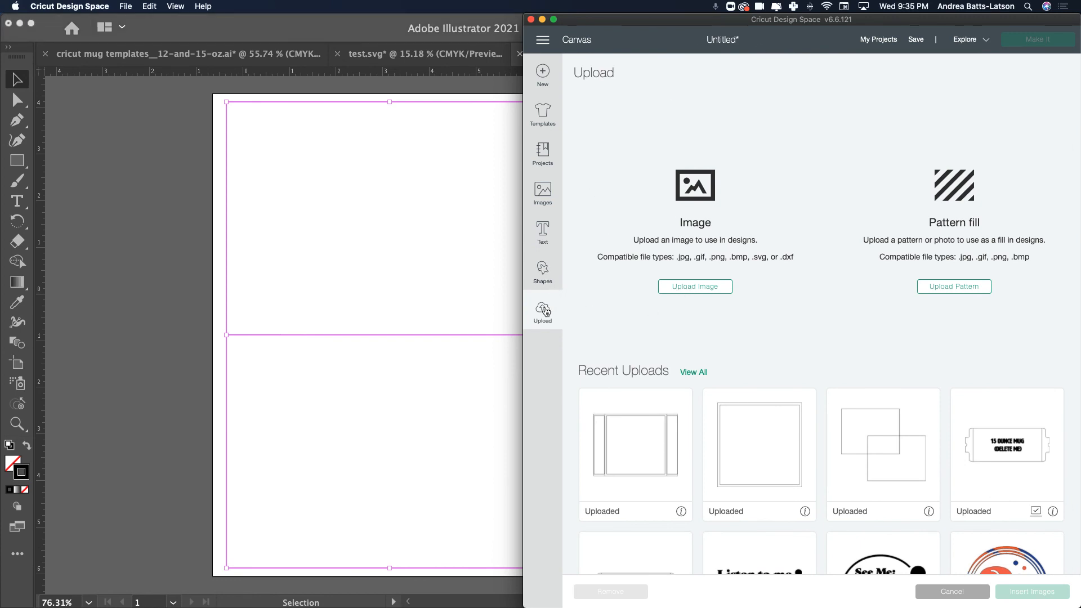
pyautogui.click(676, 288)
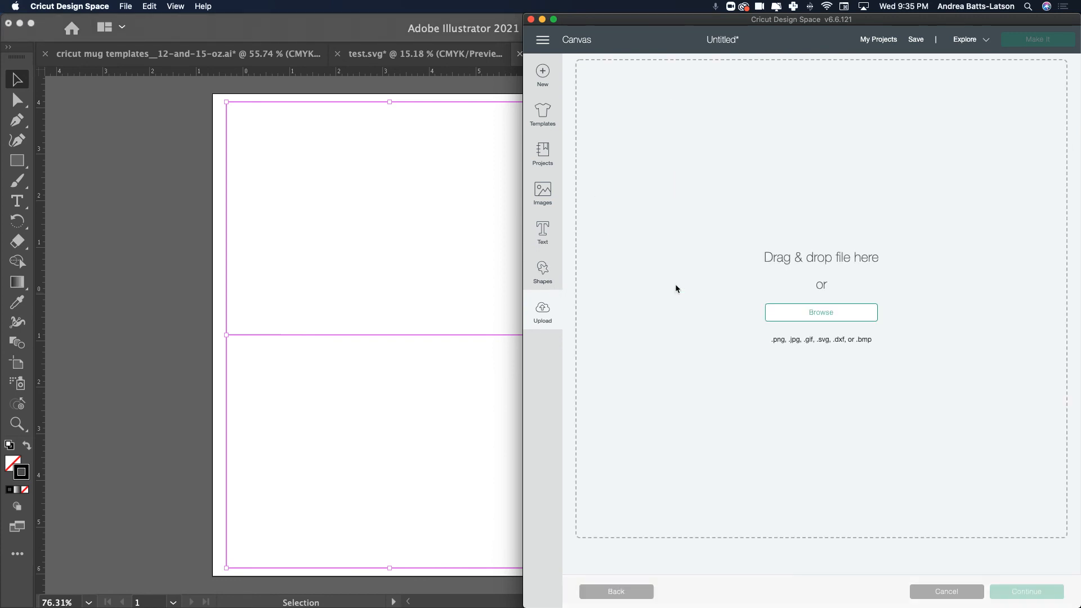
pyautogui.click(825, 314)
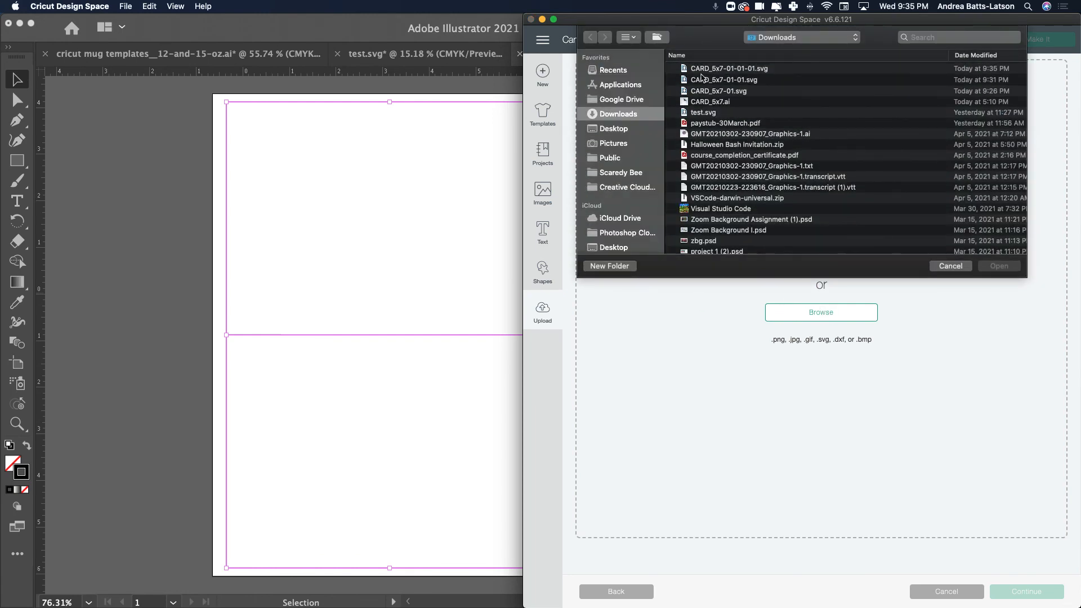
pyautogui.click(711, 70)
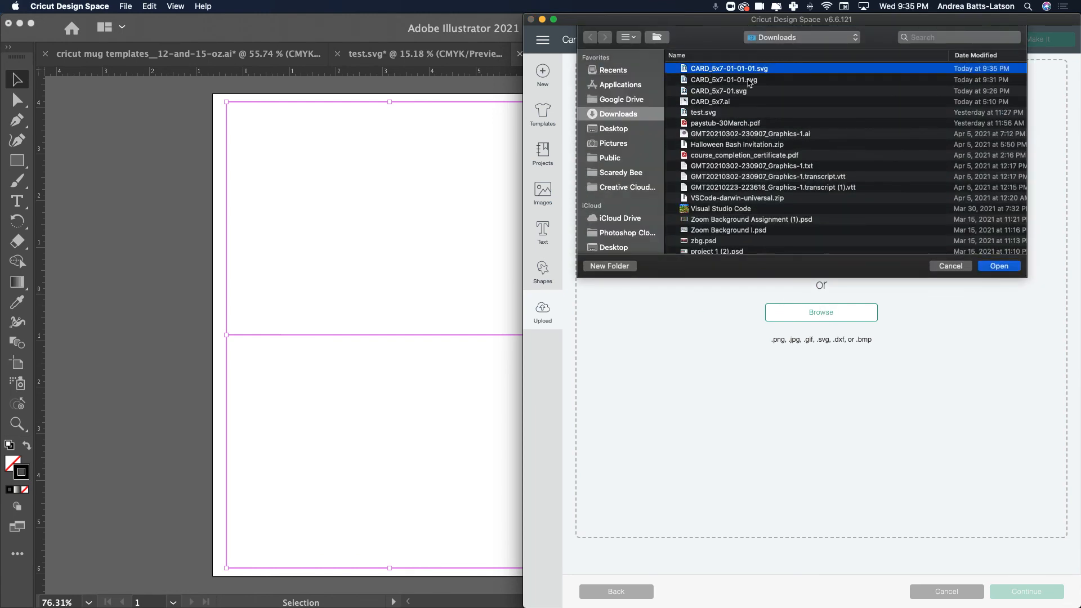
pyautogui.click(1001, 267)
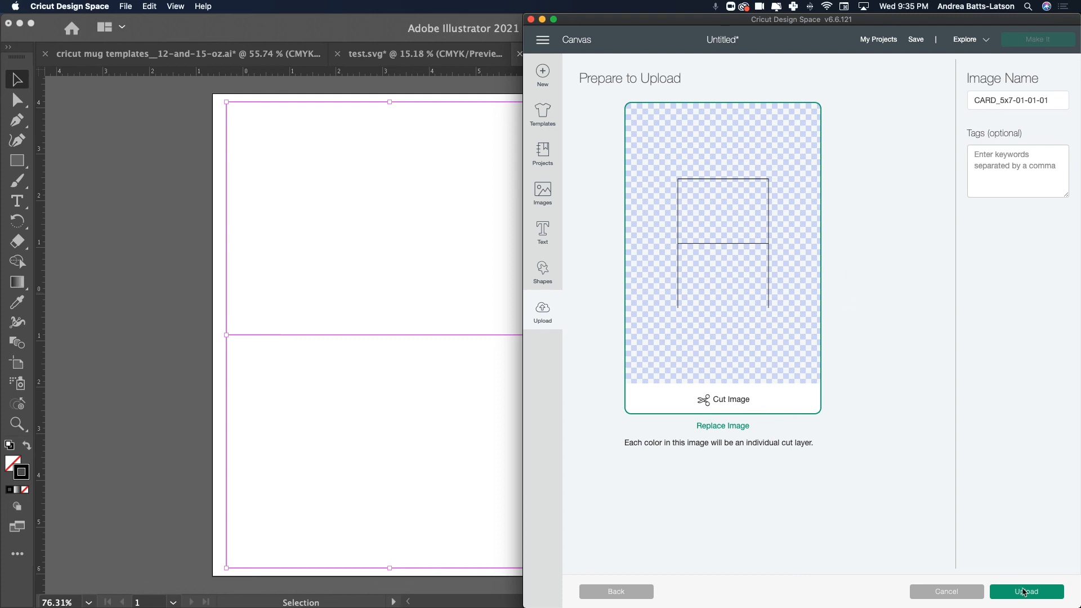
pyautogui.click(1026, 587)
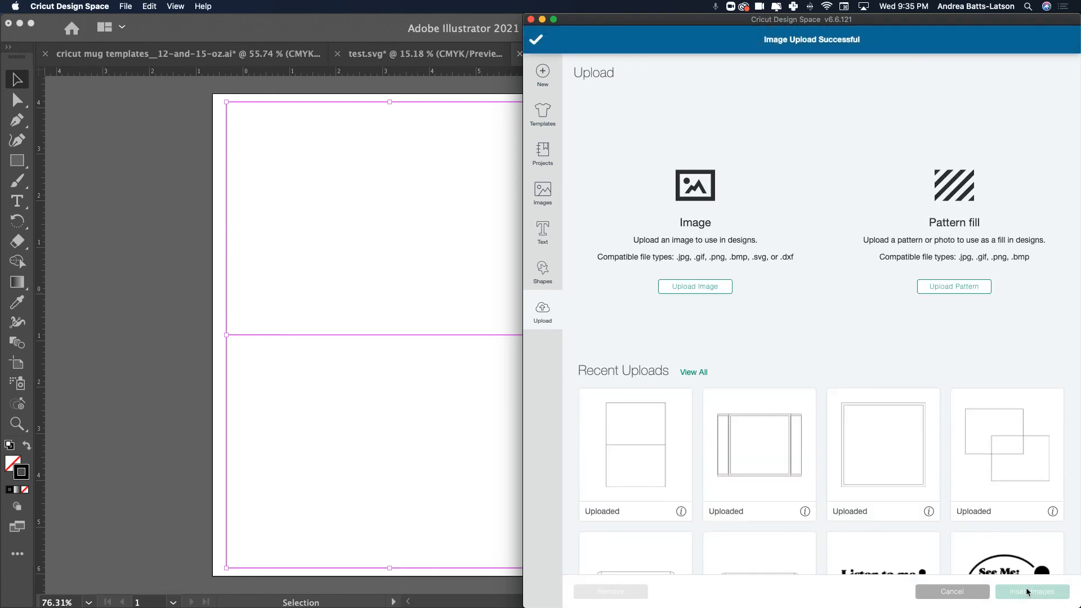
# Insert the newly uploaded card template onto the canvas, reposition it near the canvas's upper-left area and deselect it
pyautogui.click(641, 440)
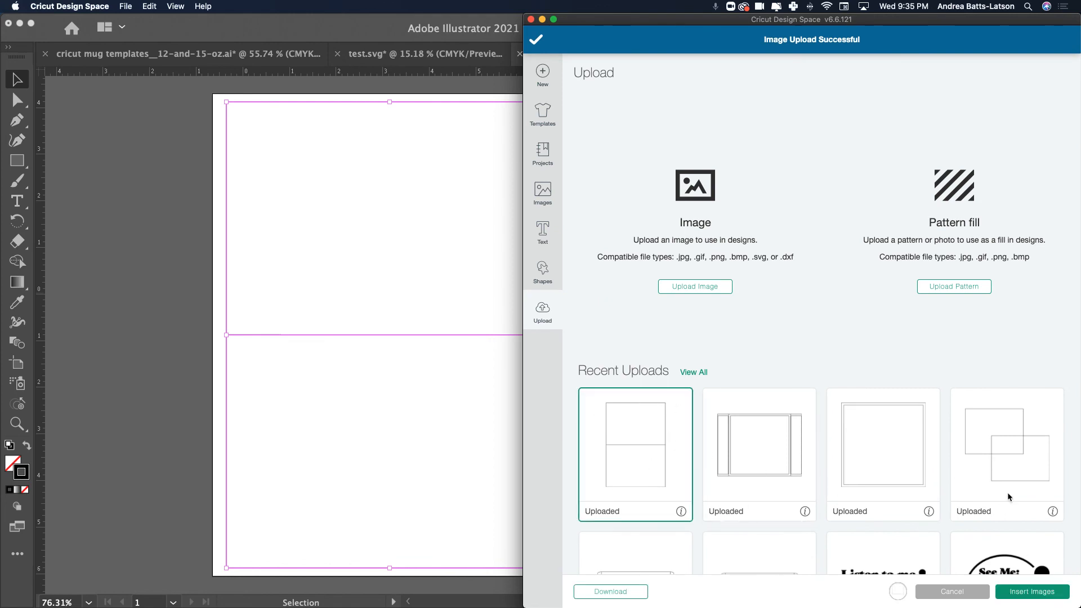
pyautogui.click(1027, 589)
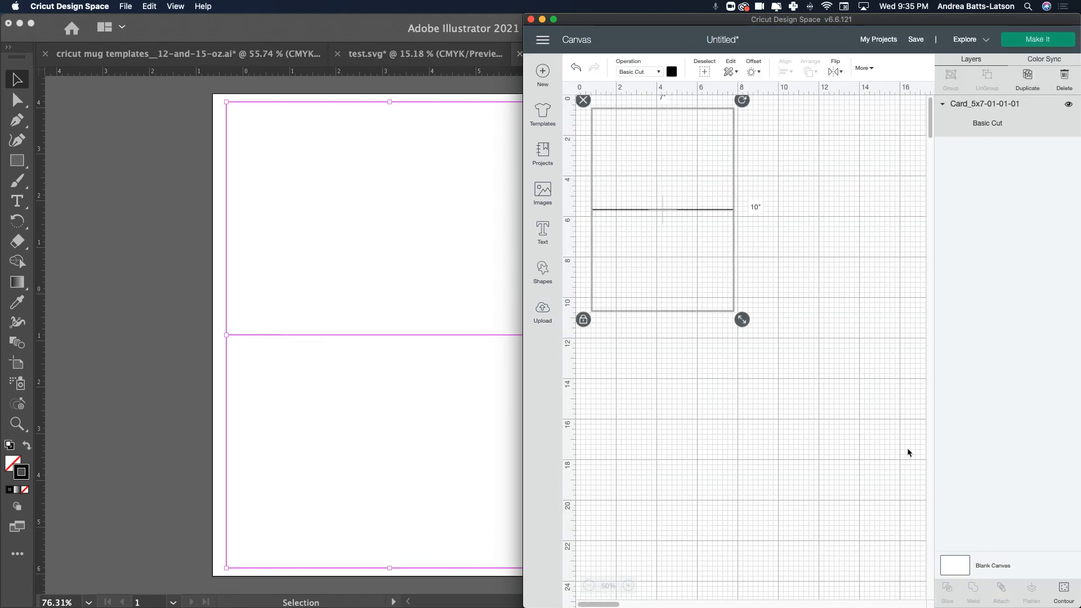
pyautogui.moveTo(666, 114); pyautogui.dragTo(772, 190)
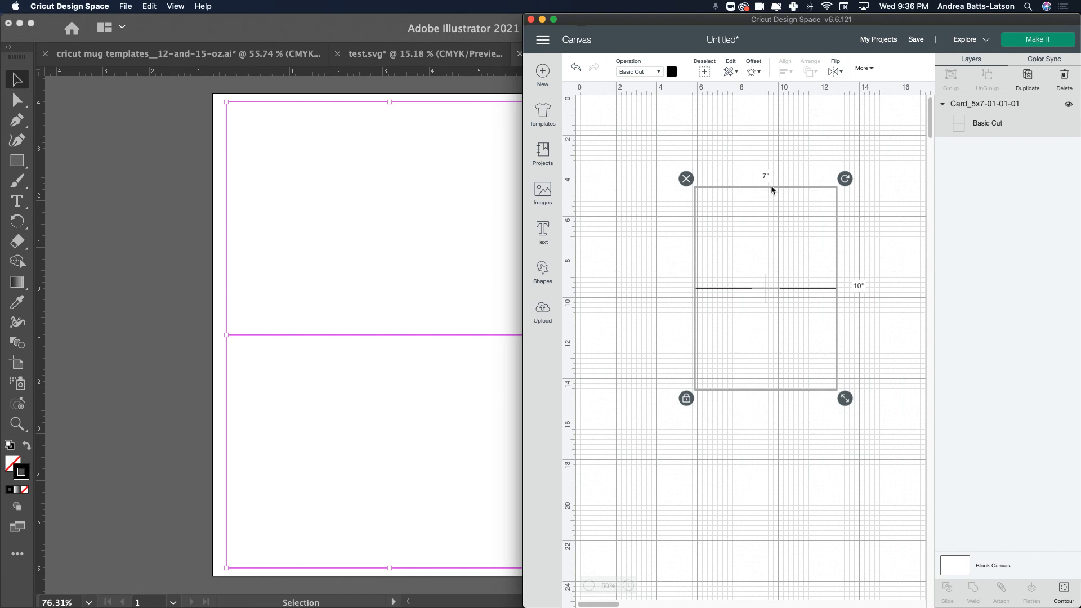
pyautogui.moveTo(739, 189); pyautogui.dragTo(653, 121)
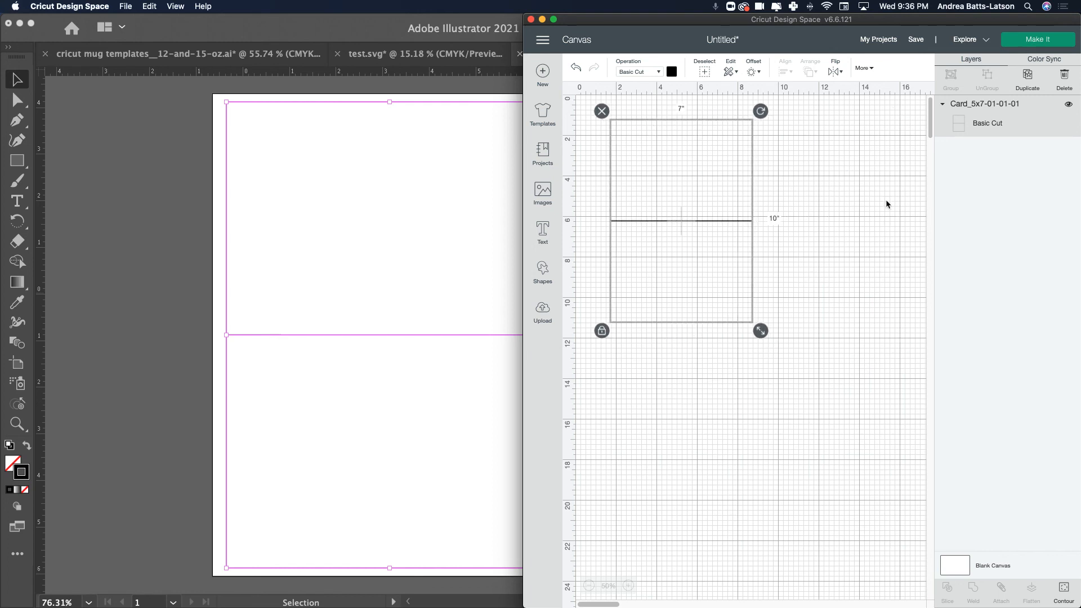
pyautogui.click(841, 193)
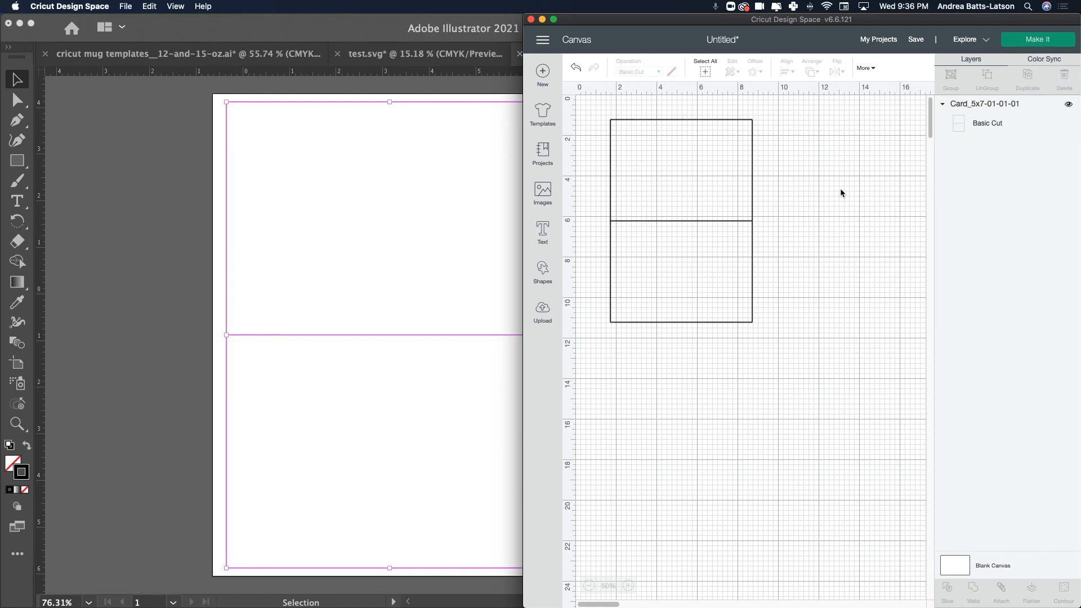